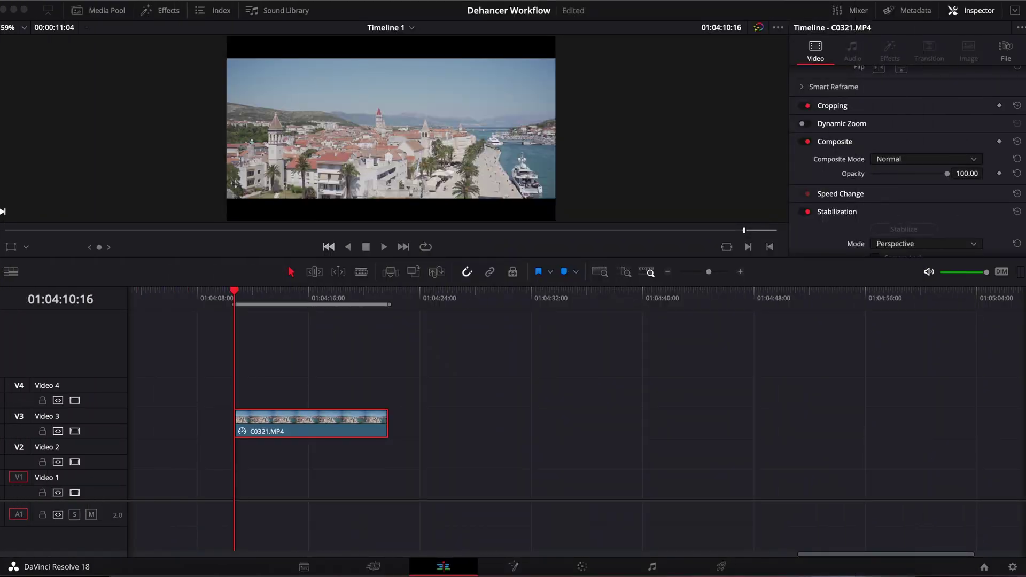
{"action": "left_click", "coordinate": [274, 337]}
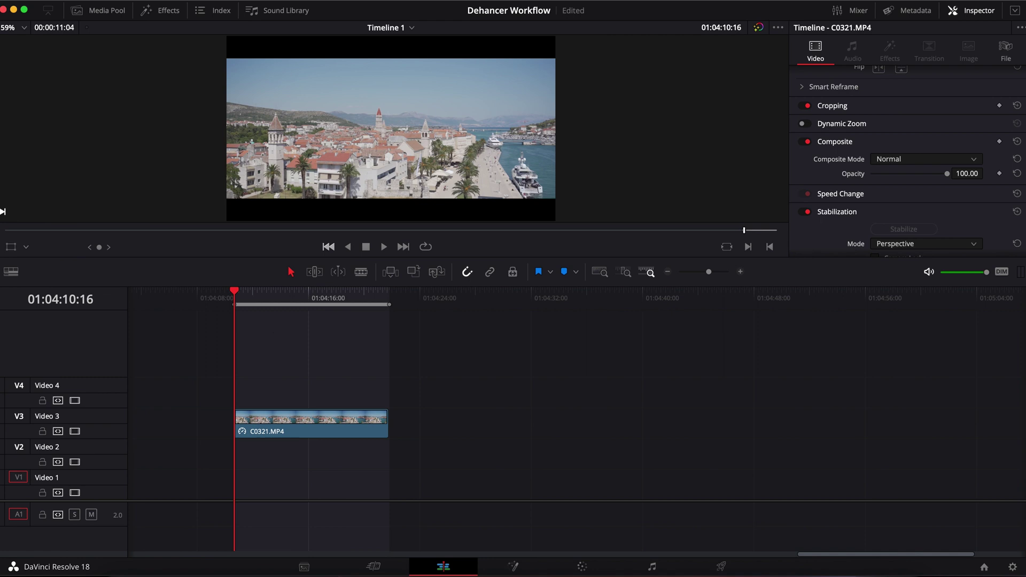
{"action": "left_click", "coordinate": [96, 1]}
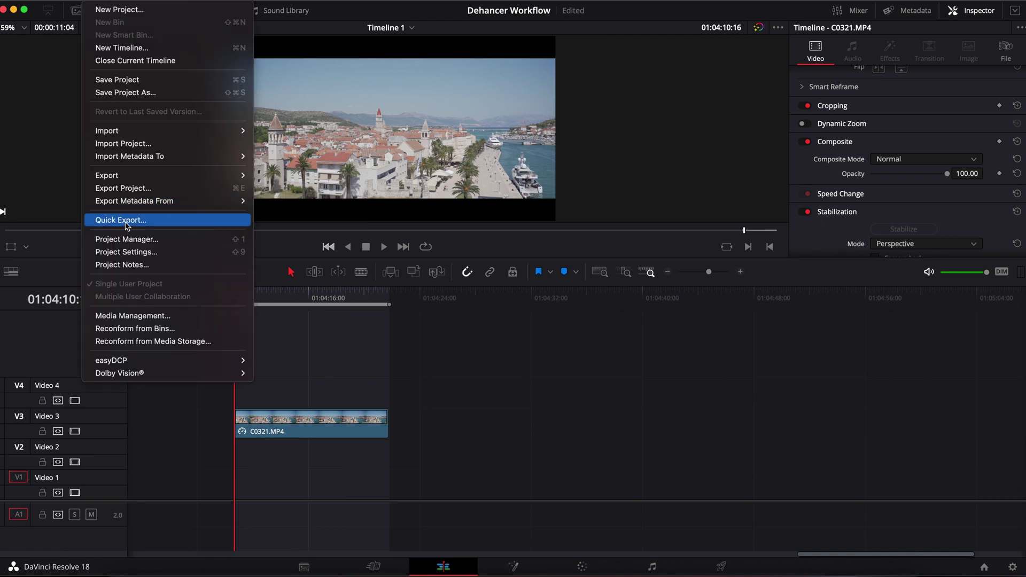
{"action": "left_click", "coordinate": [123, 252]}
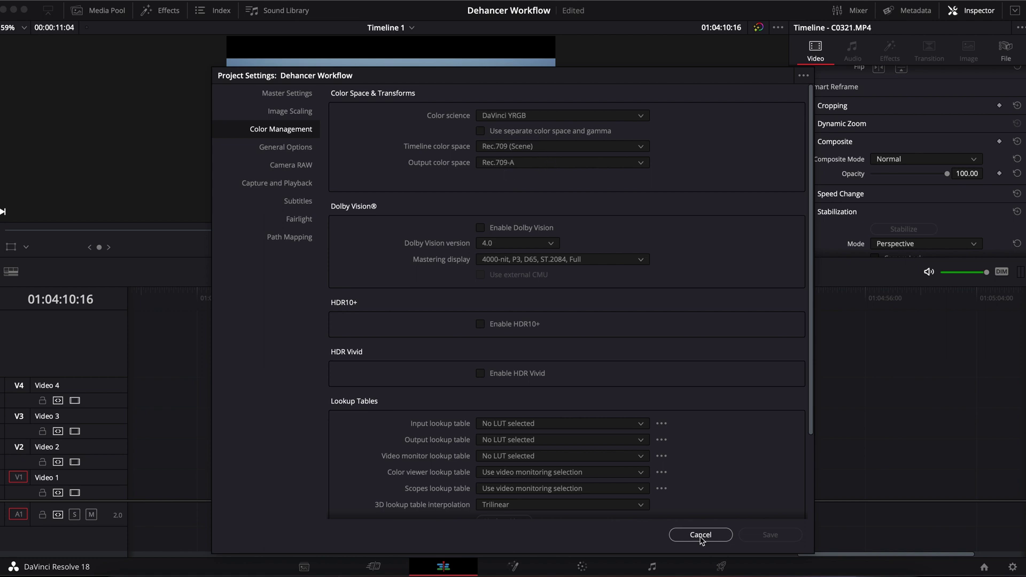
{"action": "left_click", "coordinate": [701, 535]}
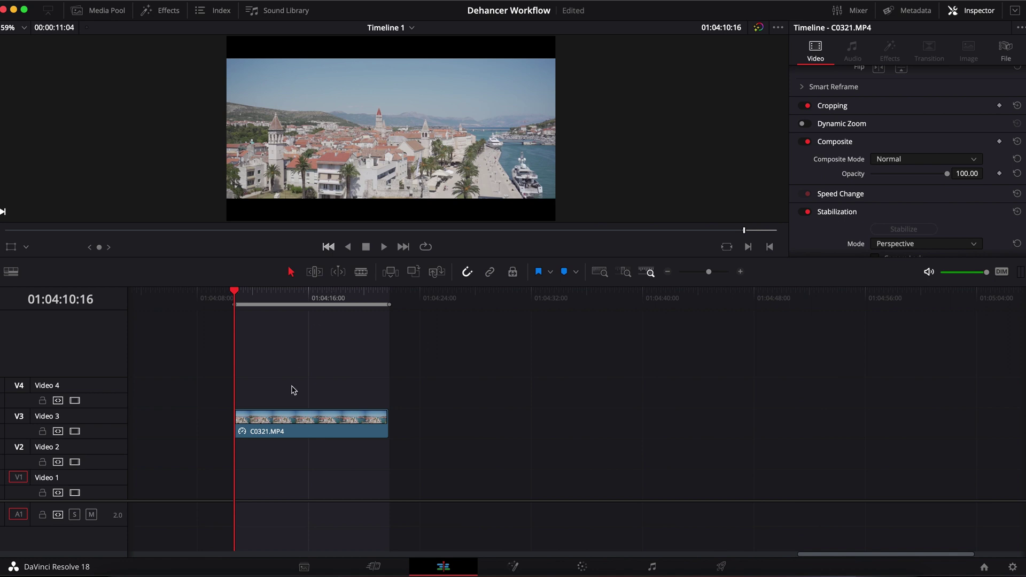
- Select the coastal clip on the Color page and clear the old effects search
{"action": "left_click", "coordinate": [303, 426]}
{"action": "left_click", "coordinate": [583, 566]}
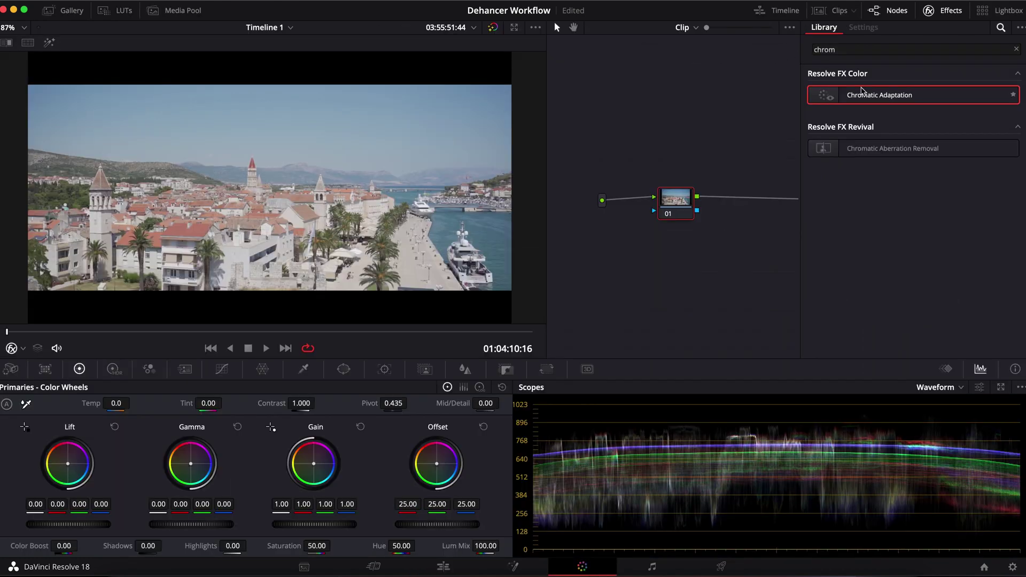
{"action": "double_click", "coordinate": [851, 48]}
{"action": "key", "text": "BackSpace"}
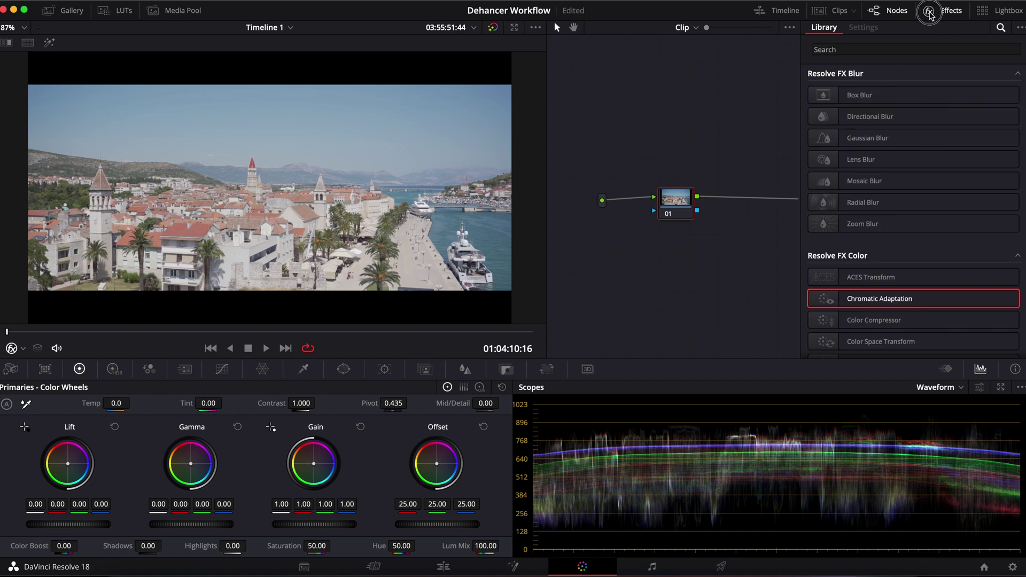
{"action": "left_click", "coordinate": [929, 13]}
{"action": "right_click", "coordinate": [639, 201]}
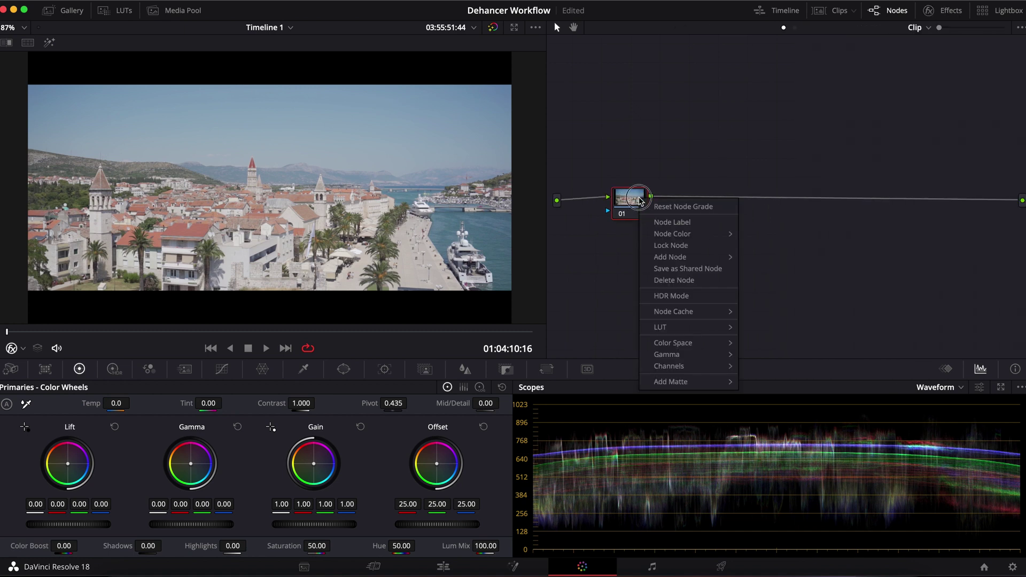
{"action": "left_click", "coordinate": [940, 10]}
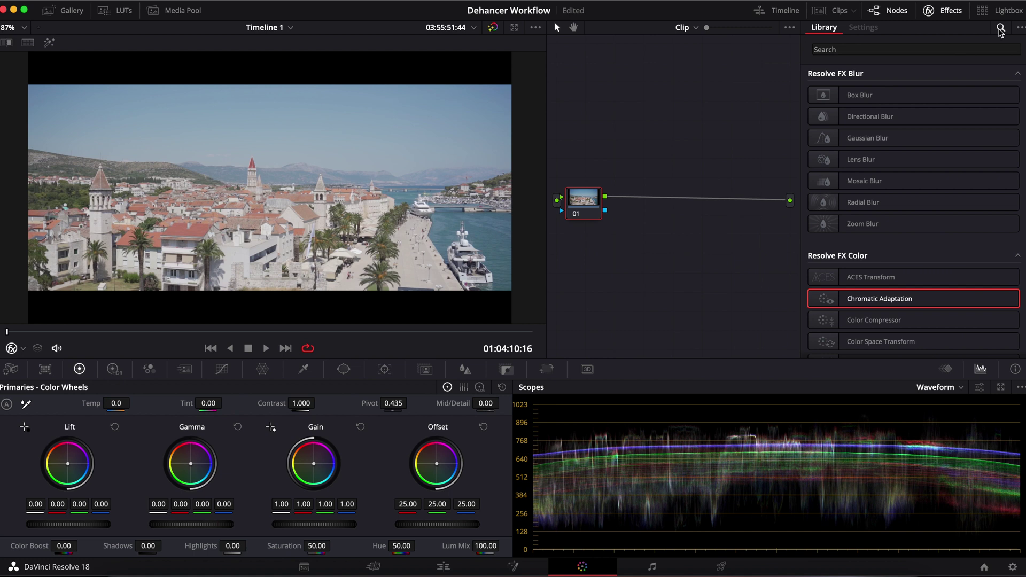
{"action": "left_click", "coordinate": [1000, 29]}
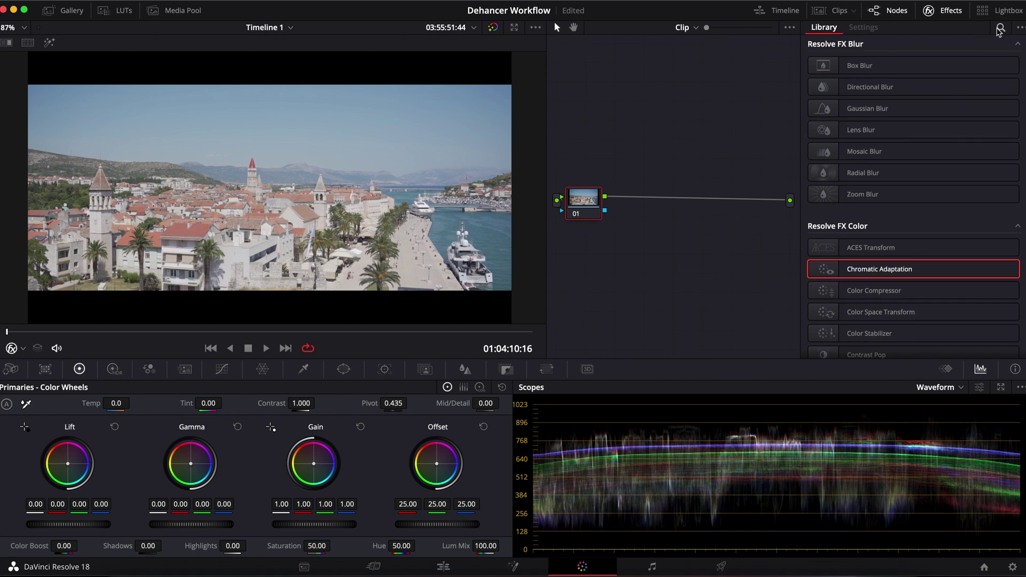
{"action": "left_click", "coordinate": [1000, 29]}
{"action": "type", "text": "COLO"}
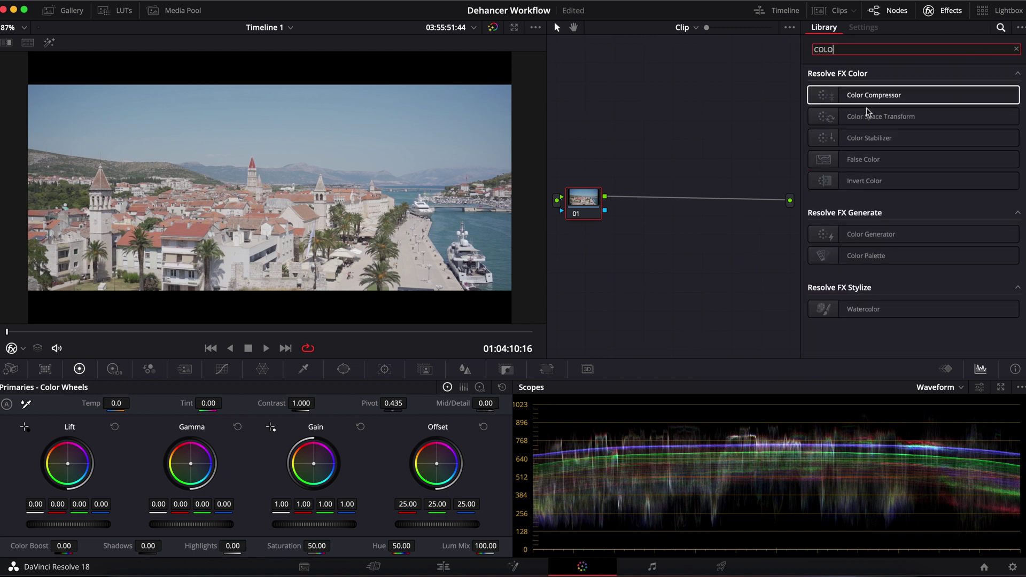
- Apply Color Space Transform to node 01 and label the node CST
{"action": "left_click_drag", "start_coordinate": [855, 116], "coordinate": [581, 202]}
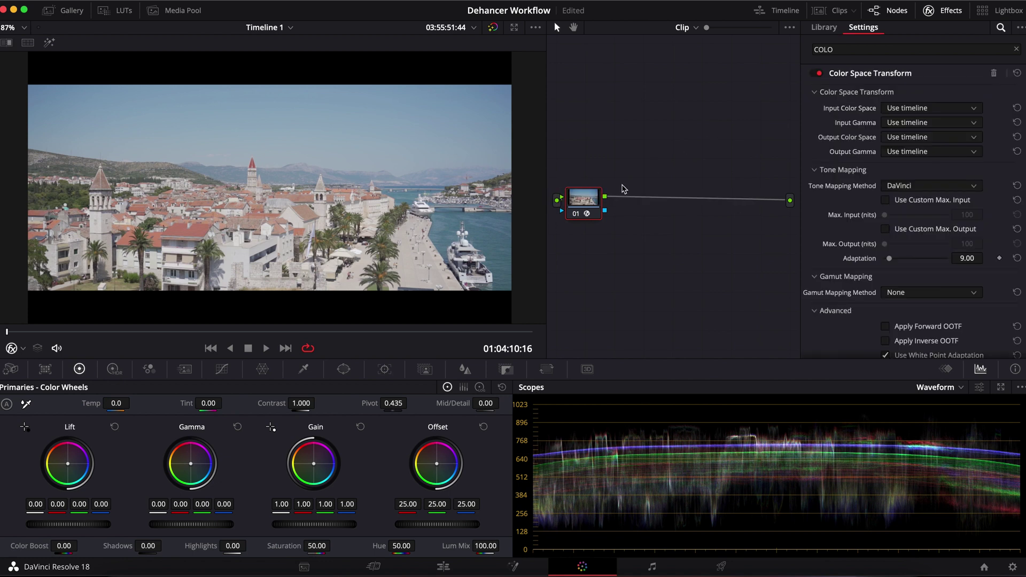
{"action": "right_click", "coordinate": [600, 199]}
{"action": "left_click", "coordinate": [614, 219]}
{"action": "type", "text": "CST"}
{"action": "key", "text": "Return"}
- Set the CST input to Rec.709/Rec.2100 HLG and output to Rec.709/Rec.709-A
{"action": "left_click", "coordinate": [919, 111]}
{"action": "scroll", "coordinate": [919, 111], "scroll_direction": "down", "scroll_amount": 5}
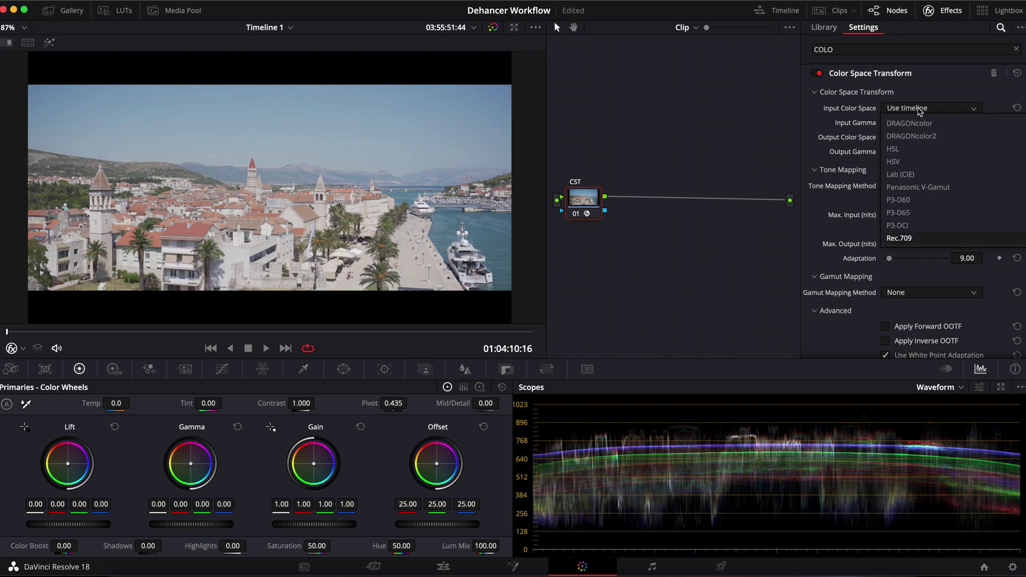
{"action": "key", "text": "Return"}
{"action": "left_click", "coordinate": [905, 122]}
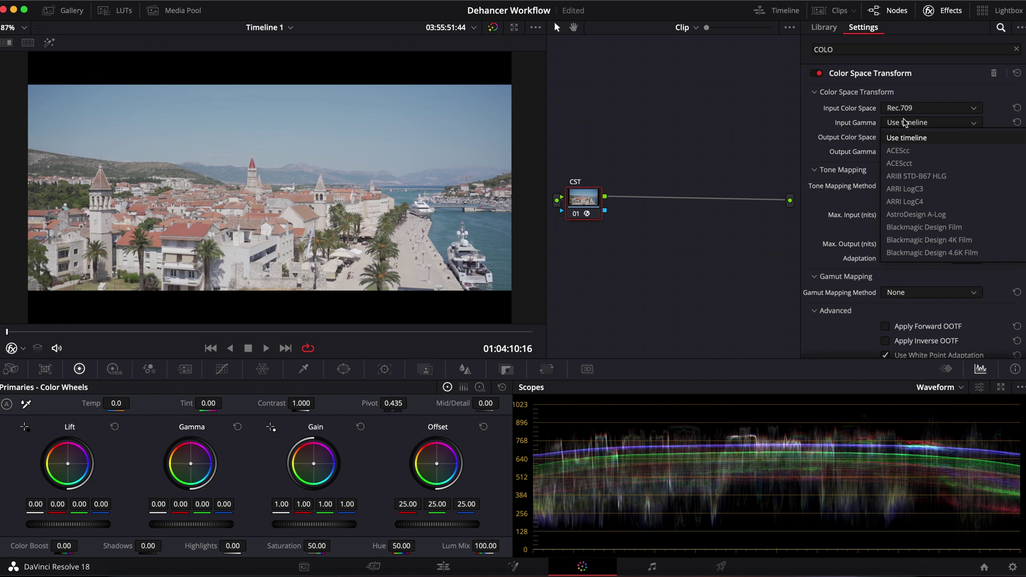
{"action": "scroll", "coordinate": [904, 122], "scroll_direction": "down", "scroll_amount": 5}
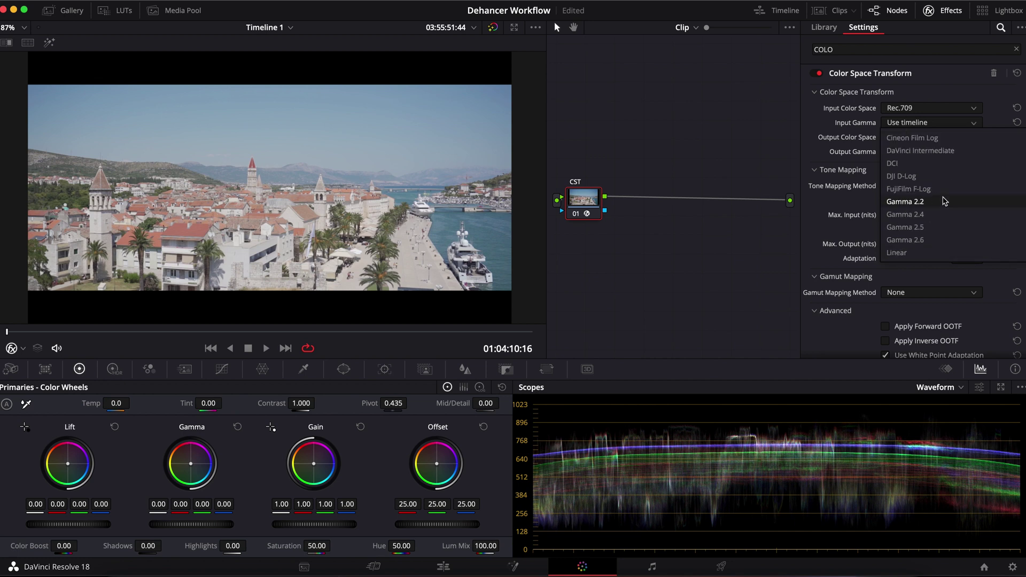
{"action": "scroll", "coordinate": [938, 202], "scroll_direction": "down", "scroll_amount": 3}
{"action": "scroll", "coordinate": [938, 205], "scroll_direction": "down", "scroll_amount": 3}
{"action": "scroll", "coordinate": [940, 215], "scroll_direction": "down", "scroll_amount": 3}
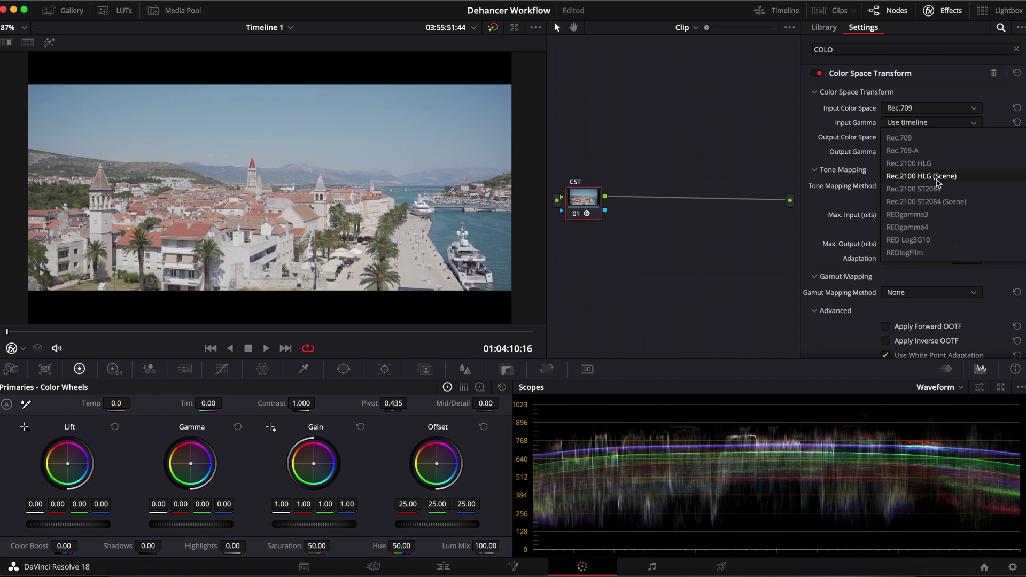
{"action": "left_click", "coordinate": [922, 163]}
{"action": "left_click", "coordinate": [917, 138]}
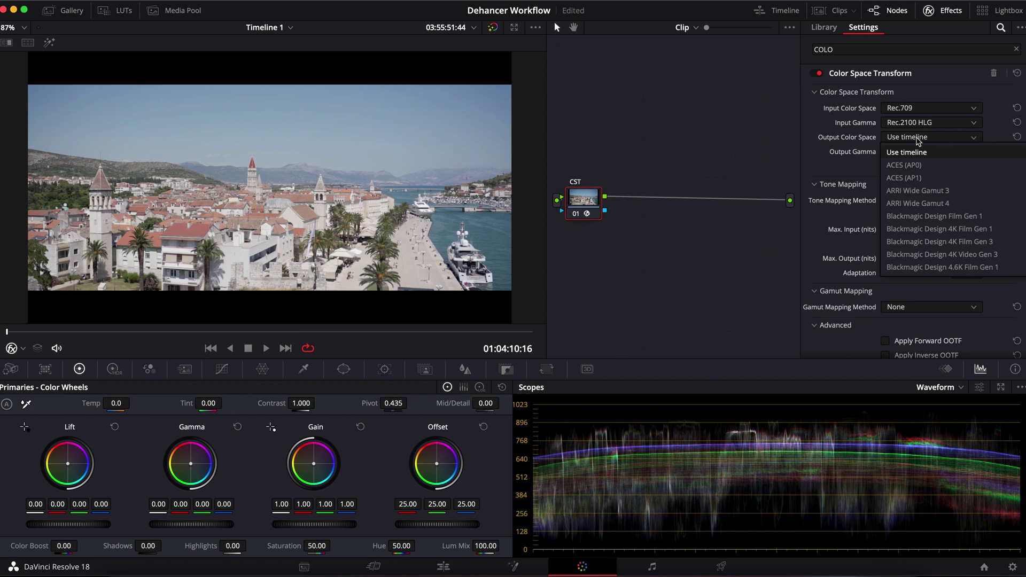
{"action": "scroll", "coordinate": [917, 141], "scroll_direction": "down", "scroll_amount": 5}
{"action": "left_click", "coordinate": [918, 141]}
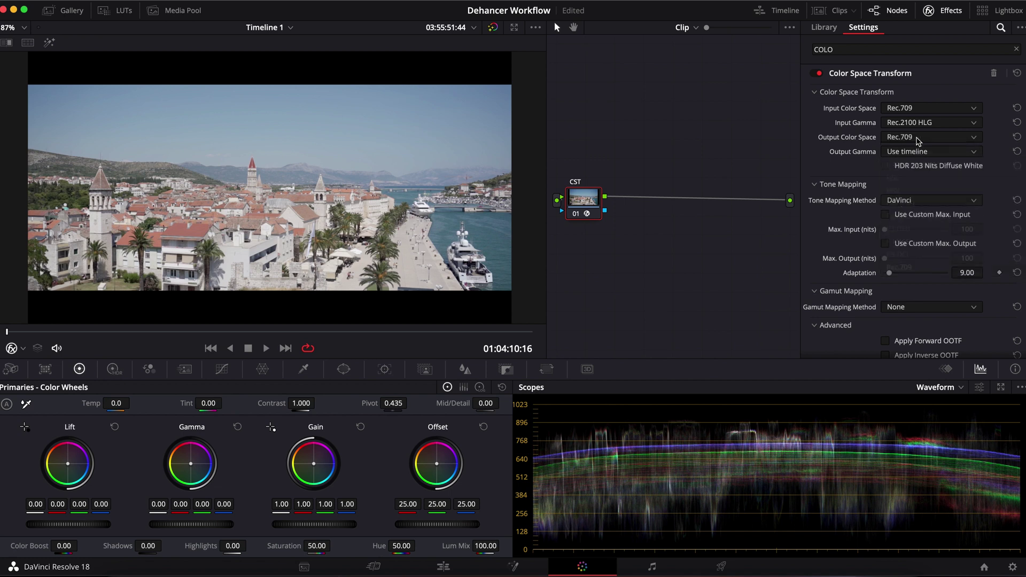
{"action": "scroll", "coordinate": [907, 157], "scroll_direction": "down", "scroll_amount": 5}
{"action": "scroll", "coordinate": [908, 157], "scroll_direction": "down", "scroll_amount": 2}
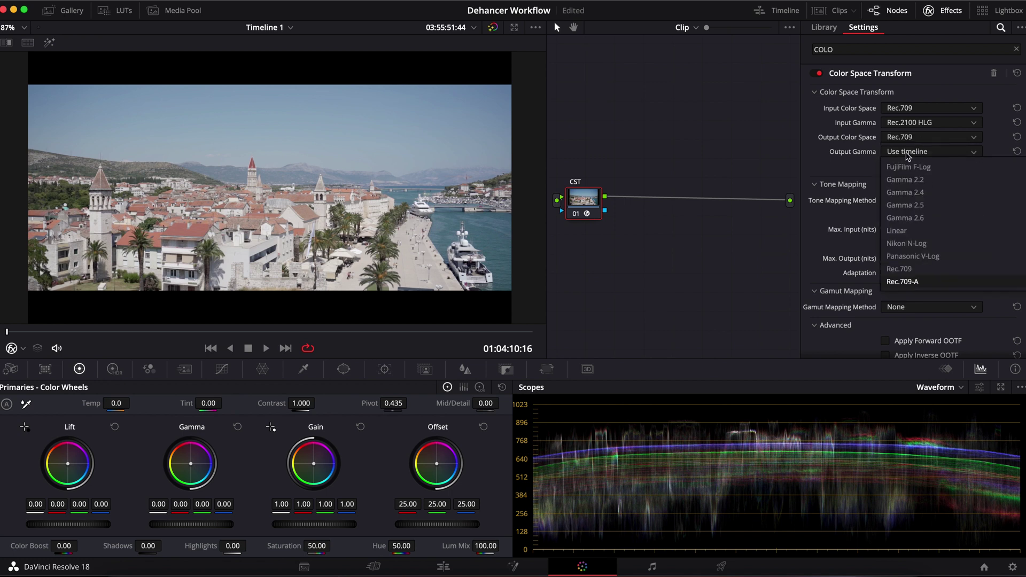
{"action": "left_click", "coordinate": [907, 156]}
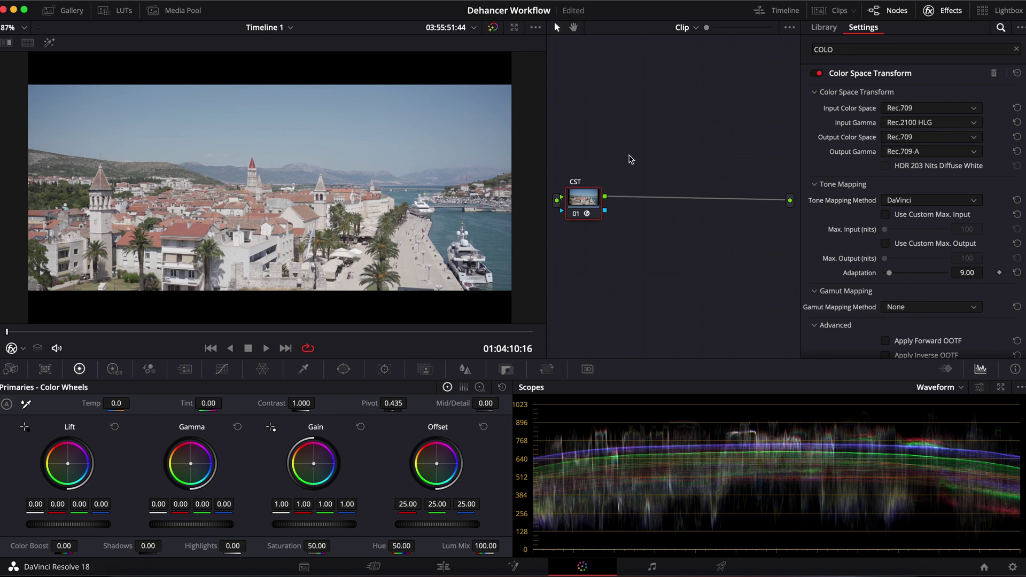
- Add a serial node labeled WB and apply Chromatic Adaptation to it
{"action": "key", "text": "alt+s"}
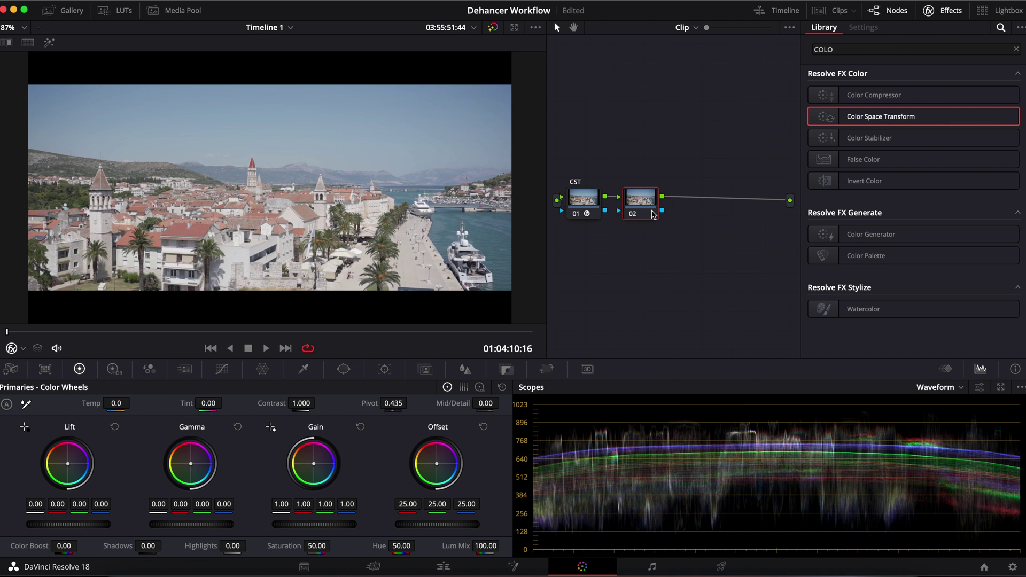
{"action": "right_click", "coordinate": [652, 214]}
{"action": "left_click", "coordinate": [673, 240]}
{"action": "left_click", "coordinate": [864, 48]}
{"action": "type", "text": "c"}
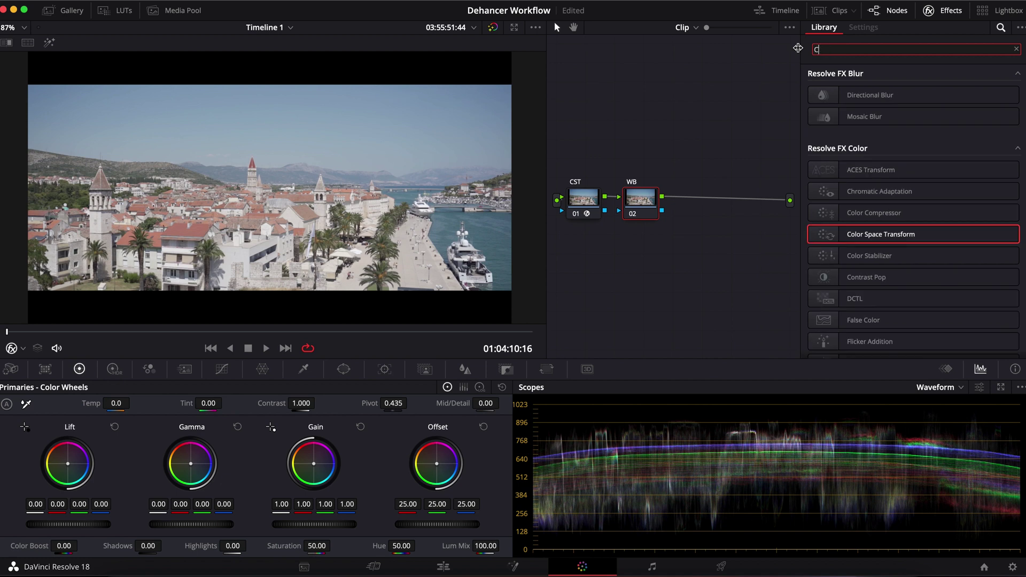
{"action": "type", "text": "hr"}
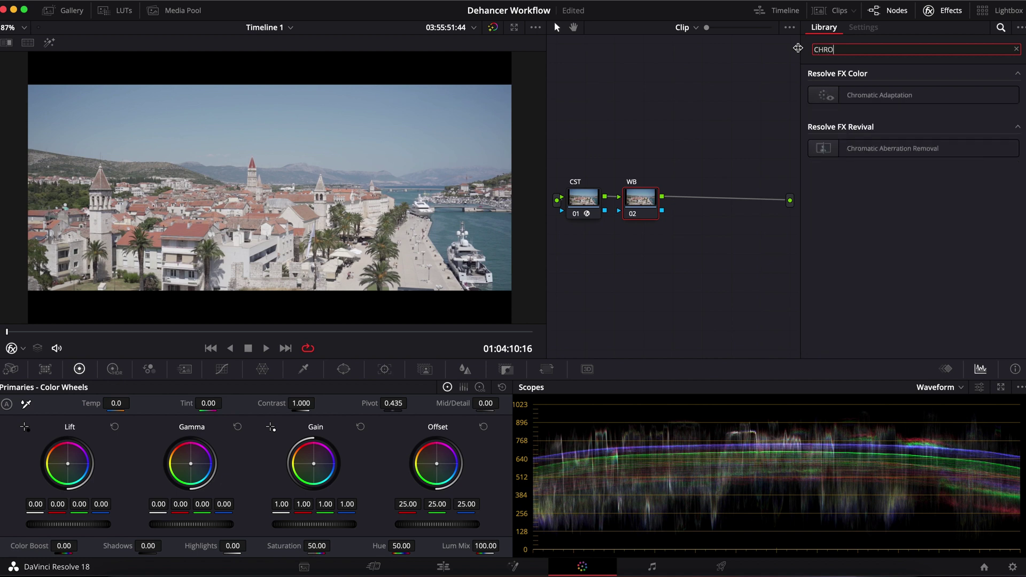
{"action": "left_click_drag", "start_coordinate": [911, 96], "coordinate": [641, 200]}
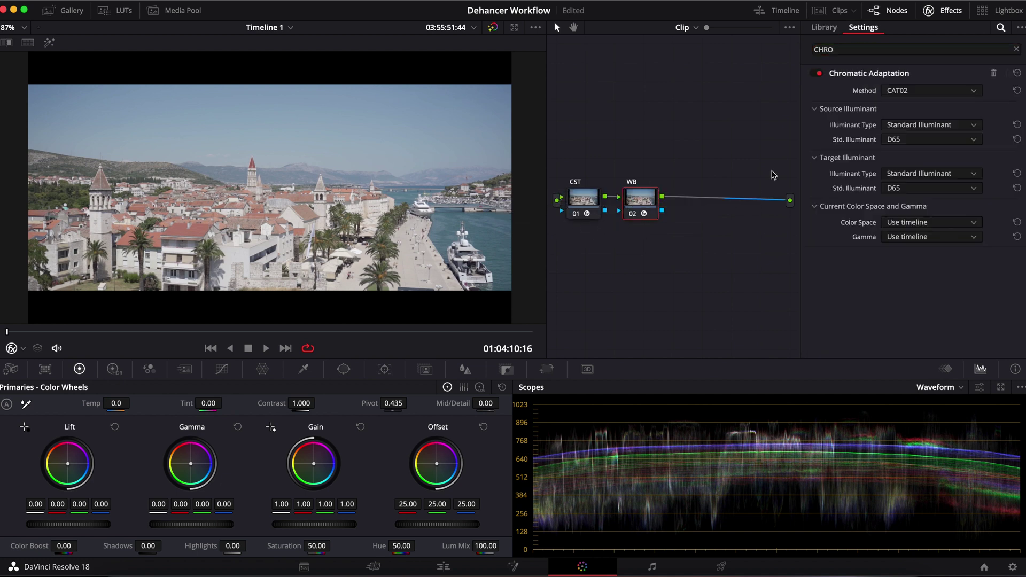
- Use Bradford adaptation with Color Temperature as both source and target illuminant type
{"action": "left_click", "coordinate": [896, 92]}
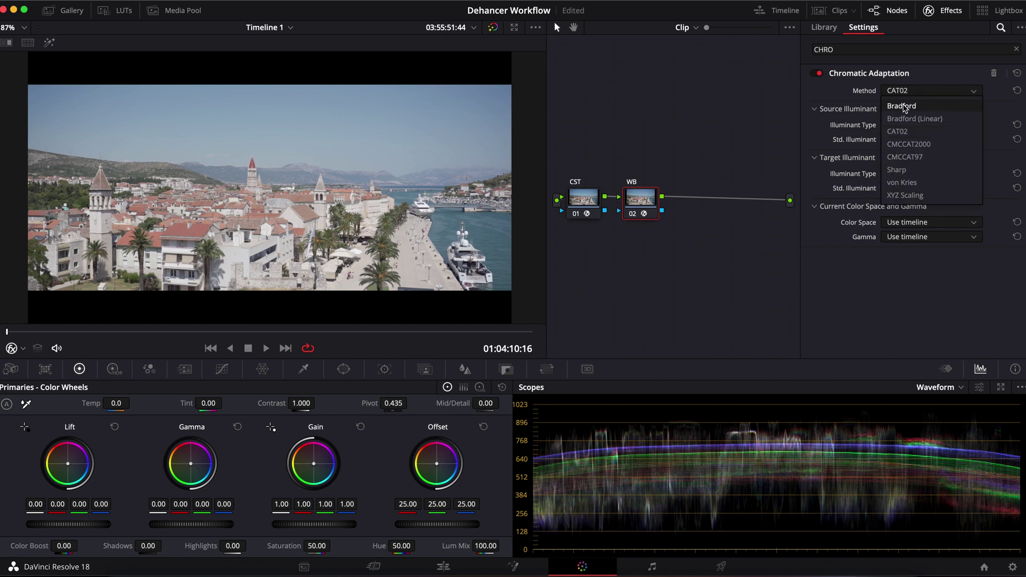
{"action": "left_click", "coordinate": [904, 108]}
{"action": "left_click", "coordinate": [906, 126]}
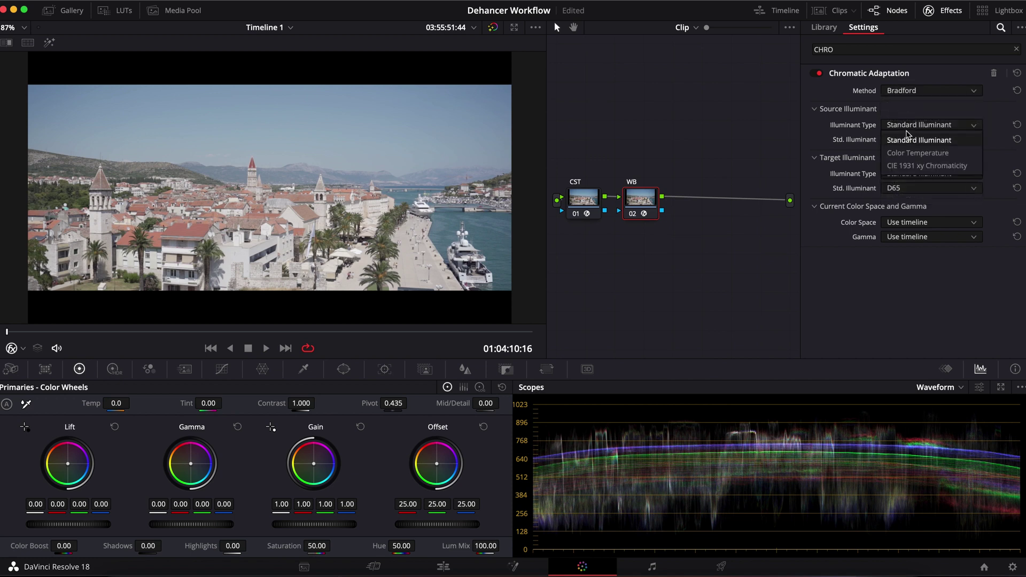
{"action": "left_click", "coordinate": [908, 152]}
{"action": "left_click", "coordinate": [907, 189]}
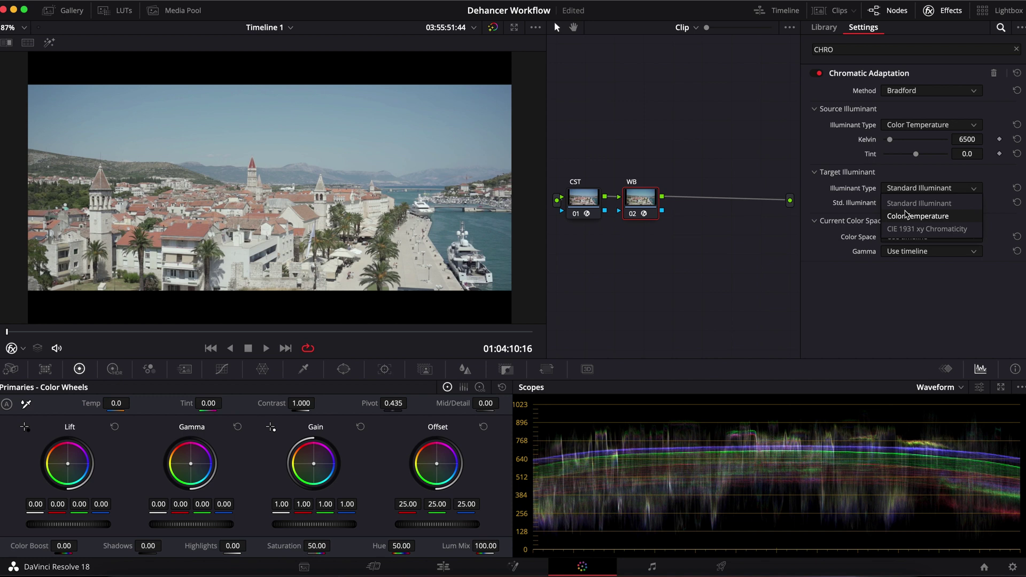
{"action": "left_click", "coordinate": [907, 216]}
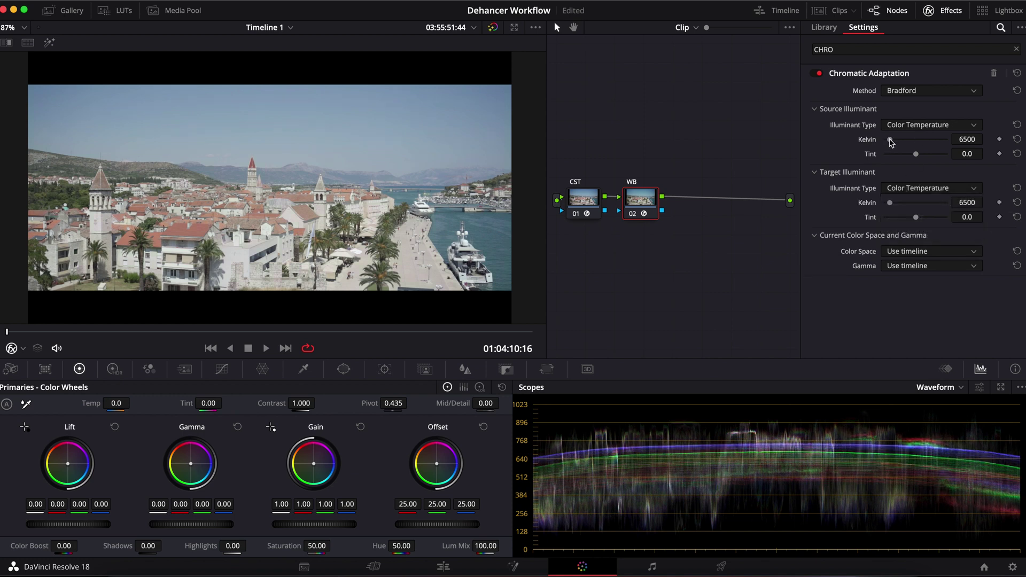
- Set the source color temperature to 7598 K
{"action": "left_click_drag", "start_coordinate": [890, 142], "coordinate": [891, 142]}
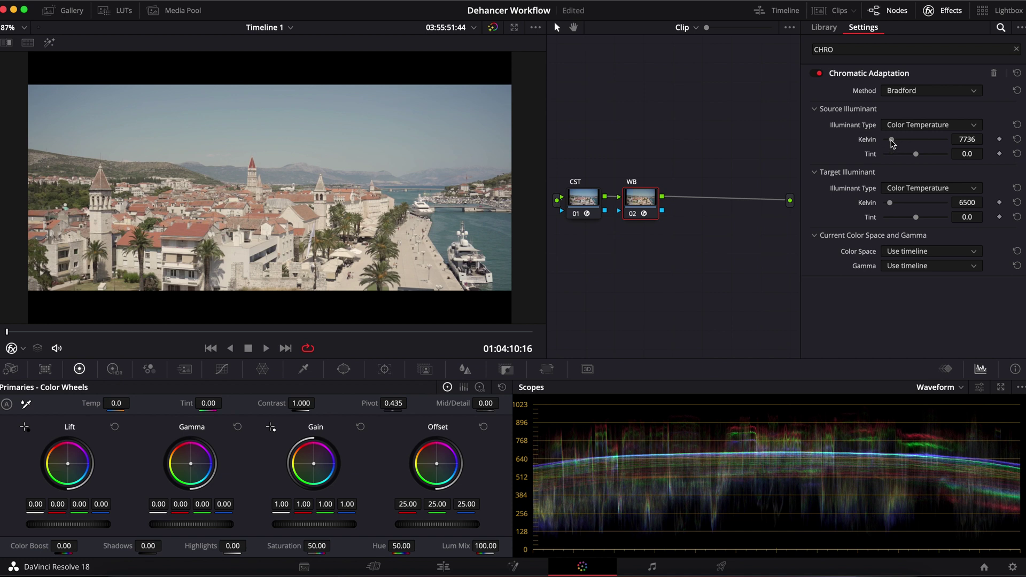
{"action": "left_click_drag", "start_coordinate": [975, 140], "coordinate": [920, 141]}
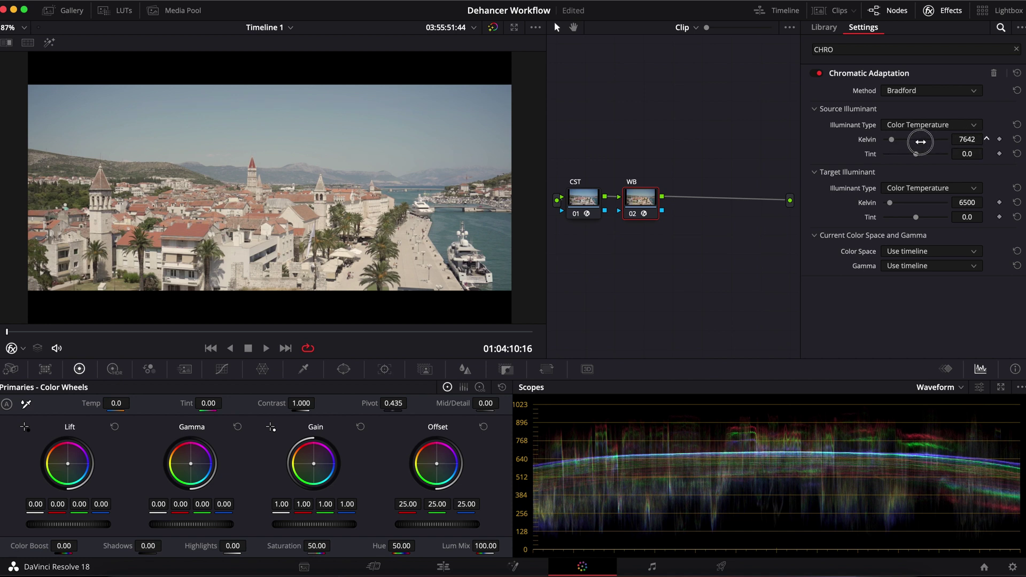
{"action": "left_click_drag", "start_coordinate": [920, 142], "coordinate": [897, 146]}
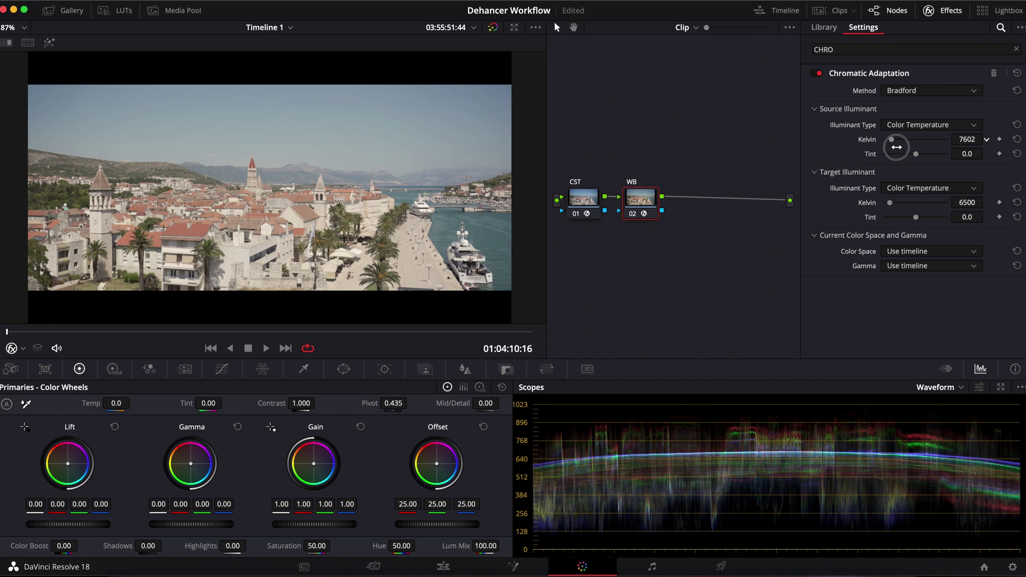
{"action": "left_click_drag", "start_coordinate": [897, 146], "coordinate": [895, 146]}
- Add a serial node labeled OFFSET after WB and lower its Offset master to 20.95
{"action": "key", "text": "alt+s"}
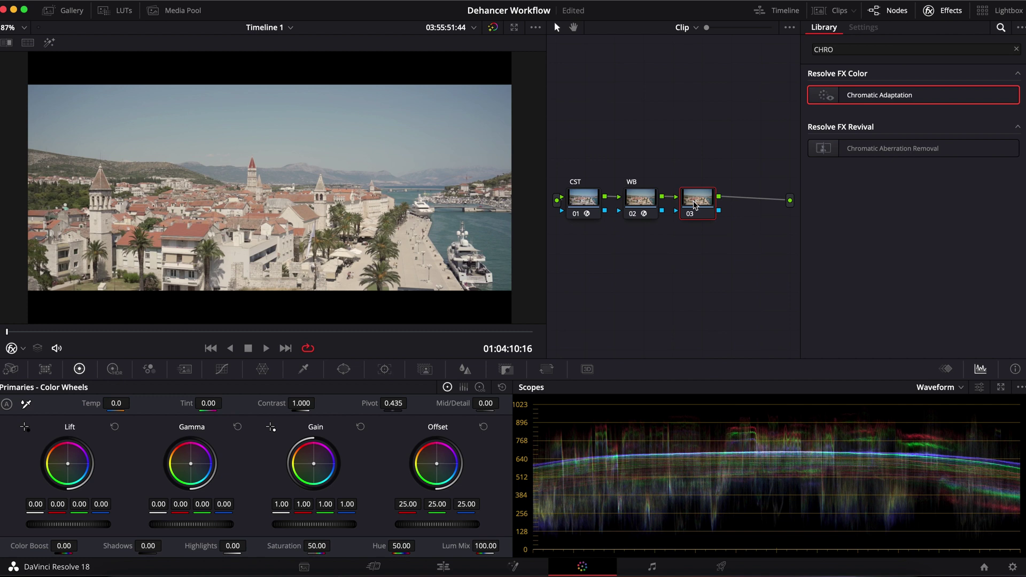
{"action": "right_click", "coordinate": [694, 205]}
{"action": "left_click", "coordinate": [710, 232]}
{"action": "mouse_move", "coordinate": [437, 527]}
{"action": "left_mouse_down"}
{"action": "mouse_move", "coordinate": [333, 527]}
{"action": "mouse_move", "coordinate": [350, 522]}
{"action": "left_mouse_up"}
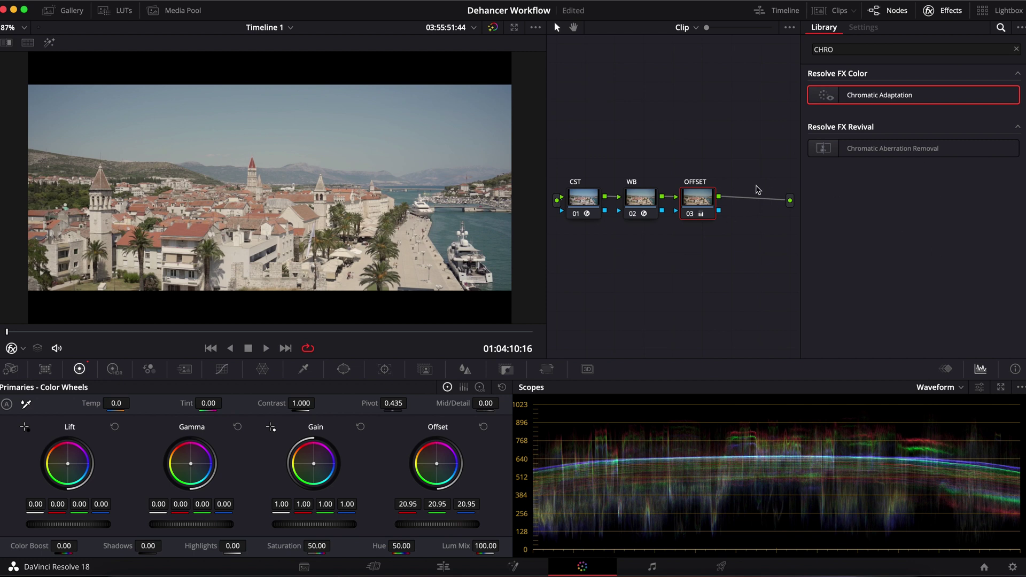
- Add a serial node labeled SAT, adjust its channels, and switch it to HSV
{"action": "key", "text": "alt+s"}
{"action": "right_click", "coordinate": [747, 207]}
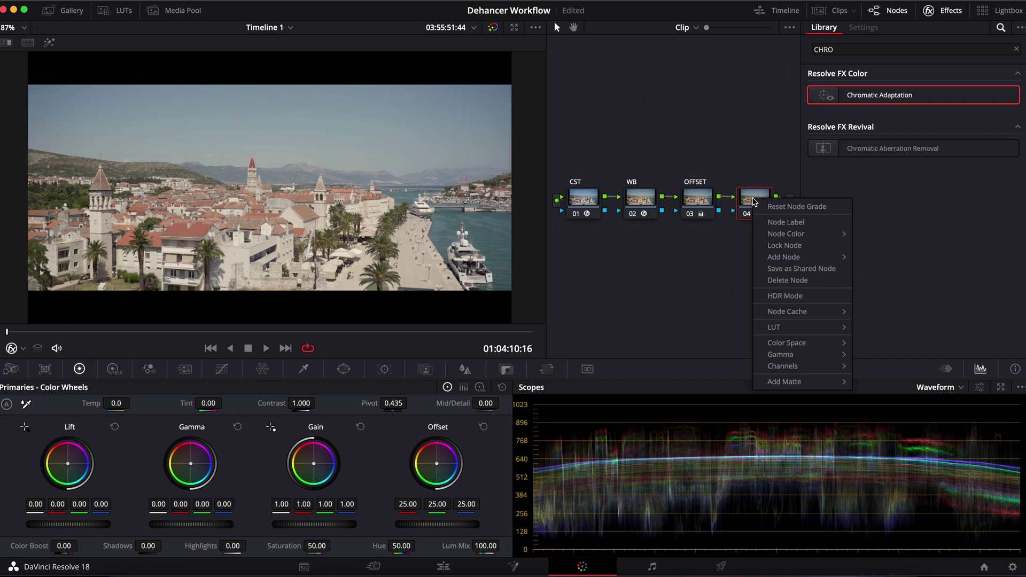
{"action": "left_click", "coordinate": [765, 222]}
{"action": "type", "text": "SAT"}
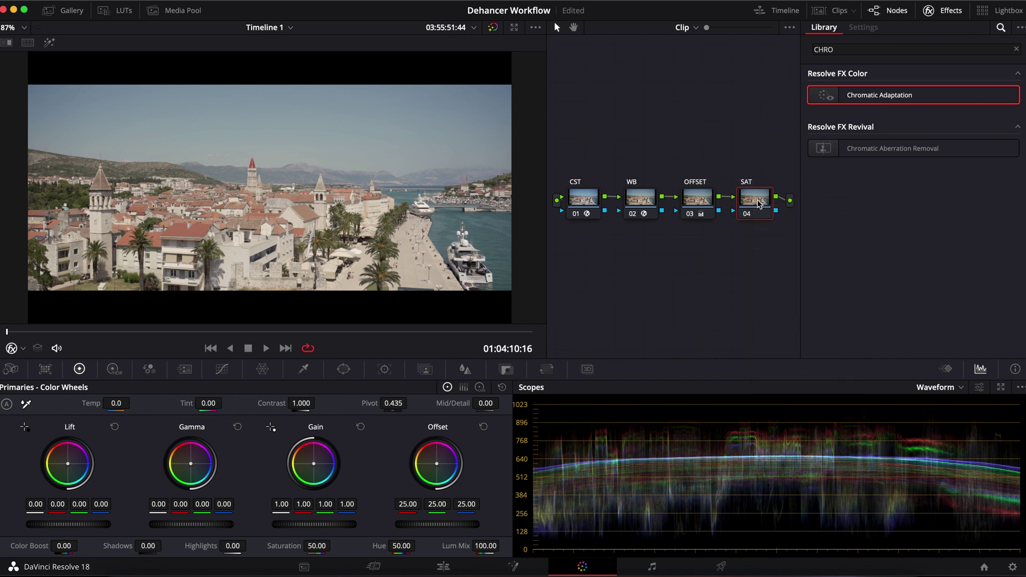
{"action": "right_click", "coordinate": [758, 204]}
{"action": "mouse_move", "coordinate": [787, 368]}
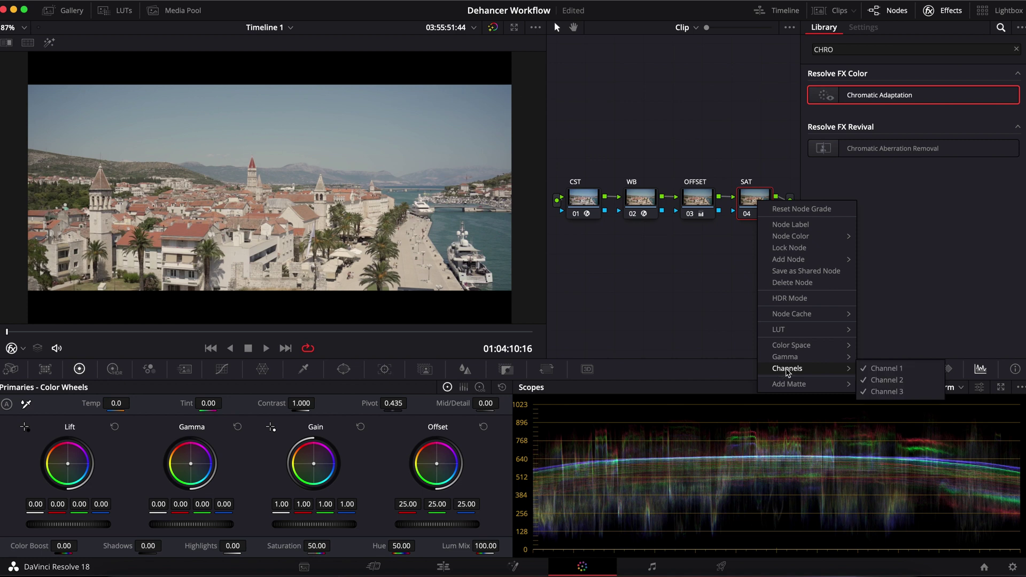
{"action": "left_click", "coordinate": [864, 370]}
{"action": "right_click", "coordinate": [752, 213]}
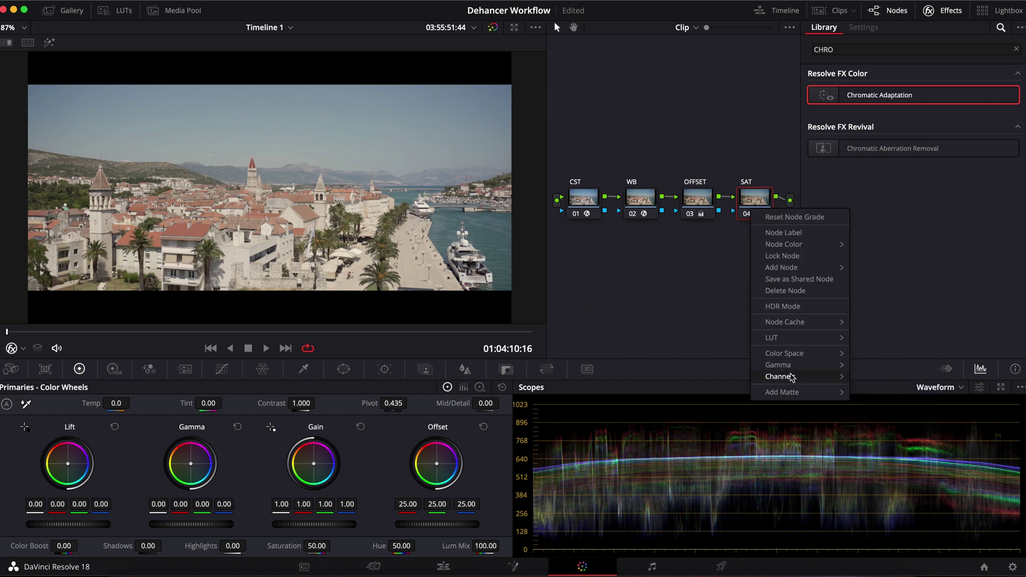
{"action": "mouse_move", "coordinate": [780, 376]}
{"action": "left_click", "coordinate": [875, 397]}
{"action": "right_click", "coordinate": [758, 205]}
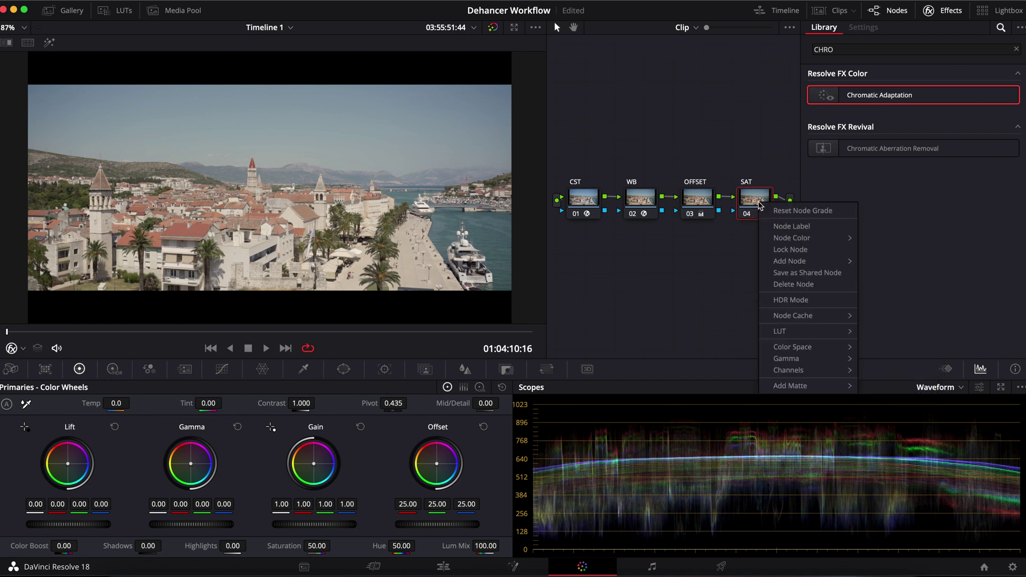
{"action": "mouse_move", "coordinate": [785, 353]}
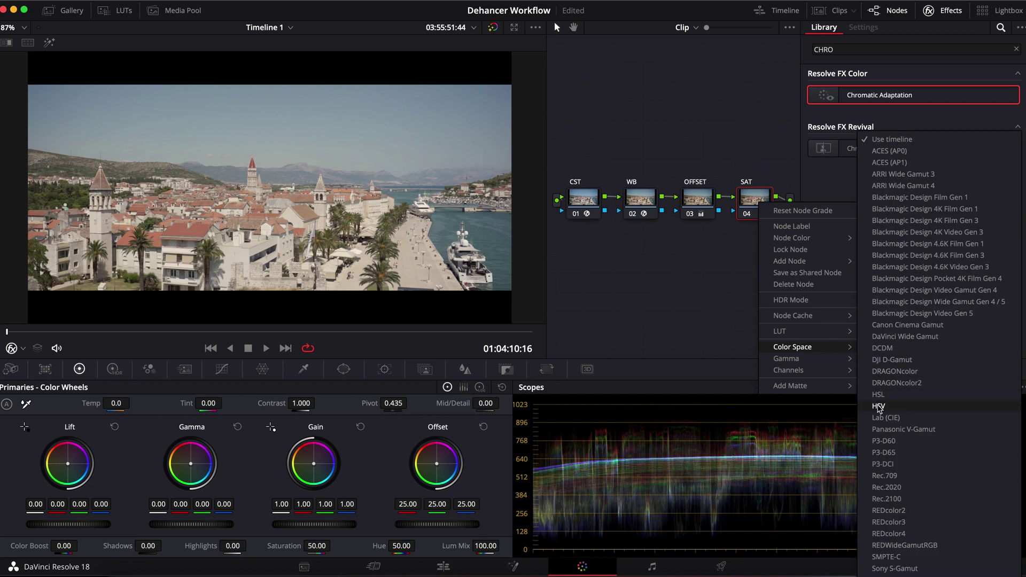
{"action": "left_click", "coordinate": [879, 408]}
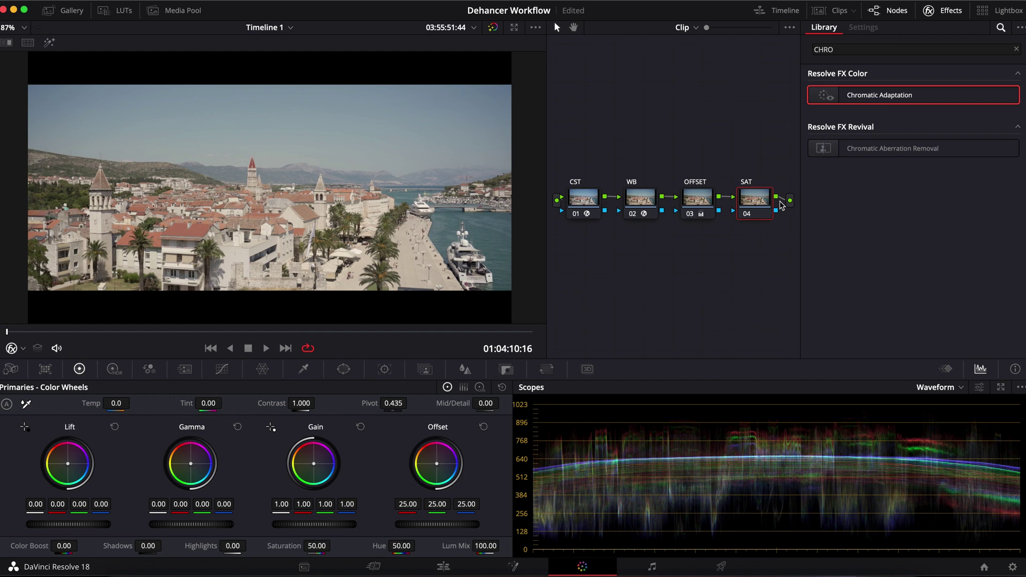
- Raise the SAT node's Gain master to 1.43
{"action": "left_click", "coordinate": [319, 525]}
{"action": "left_click_drag", "start_coordinate": [320, 525], "coordinate": [623, 517]}
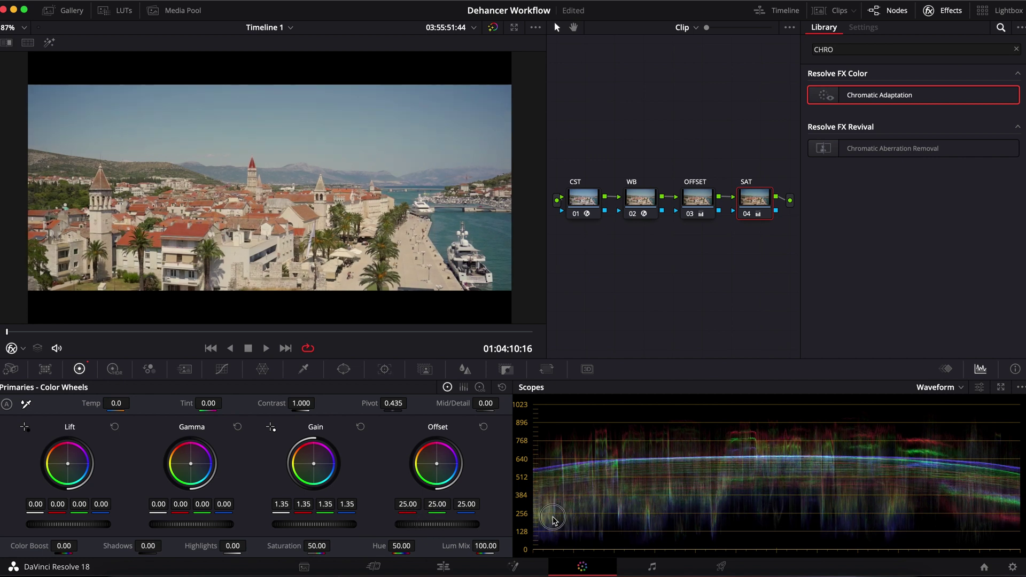
{"action": "mouse_move", "coordinate": [304, 526]}
{"action": "left_mouse_down"}
{"action": "mouse_move", "coordinate": [327, 531]}
{"action": "mouse_move", "coordinate": [254, 548]}
{"action": "mouse_move", "coordinate": [264, 545]}
{"action": "left_mouse_up"}
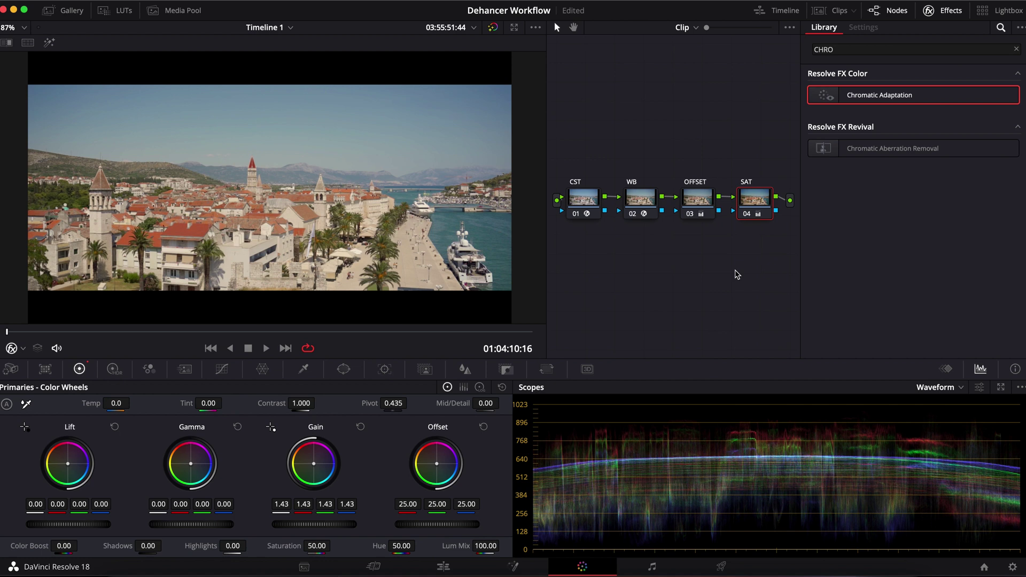
- Add node 05 as CTR with contrast 1.104, move it lower, then add node 06
{"action": "key", "text": "alt+s"}
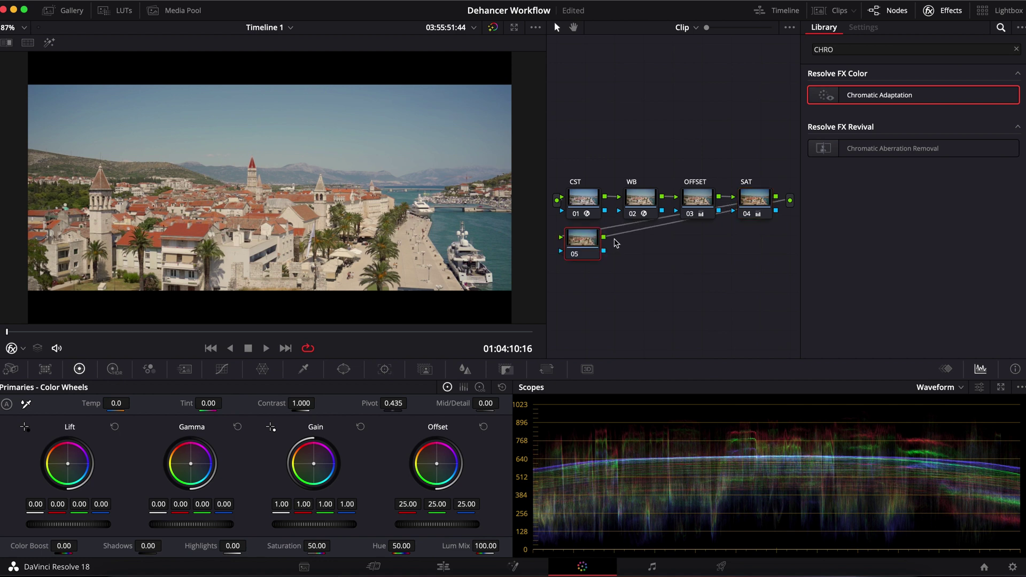
{"action": "right_click", "coordinate": [595, 254]}
{"action": "key", "text": "Escape"}
{"action": "left_click_drag", "start_coordinate": [301, 403], "coordinate": [329, 401]}
{"action": "left_click_drag", "start_coordinate": [590, 261], "coordinate": [592, 276]}
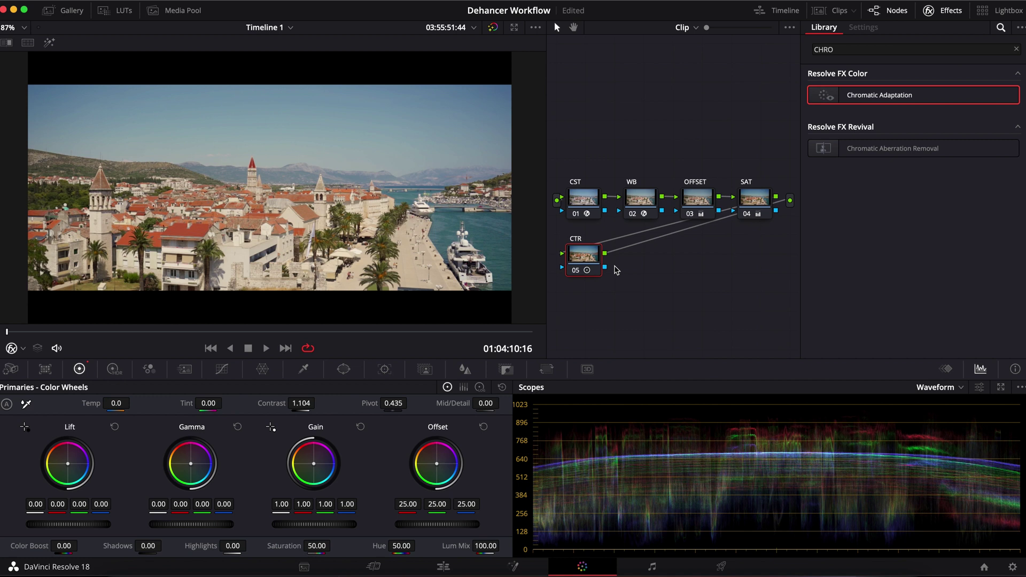
{"action": "key", "text": "alt+s"}
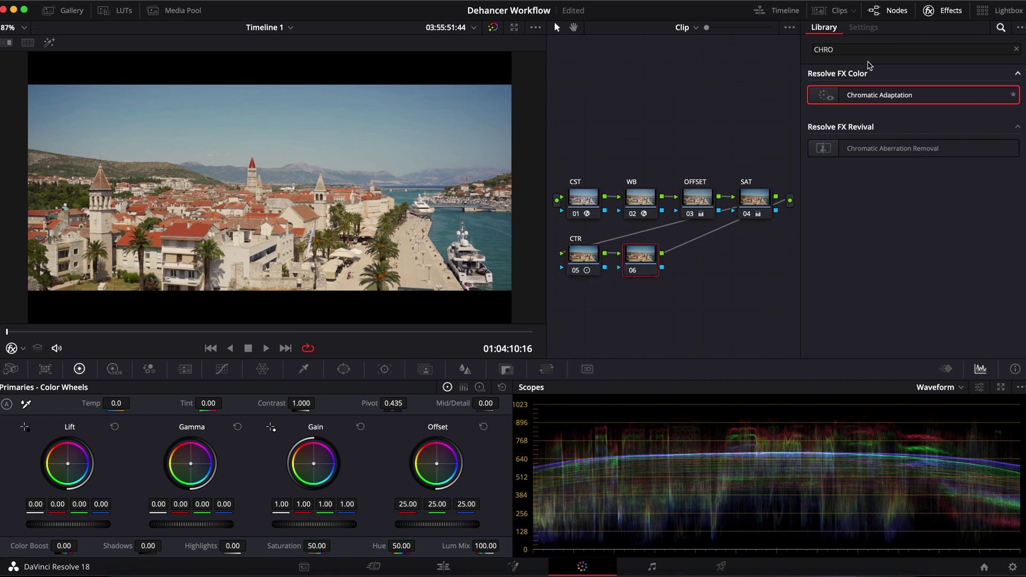
- Apply Dehancer Pro to node 06 and disable its Film stage
{"action": "double_click", "coordinate": [861, 48]}
{"action": "type", "text": "DEHA"}
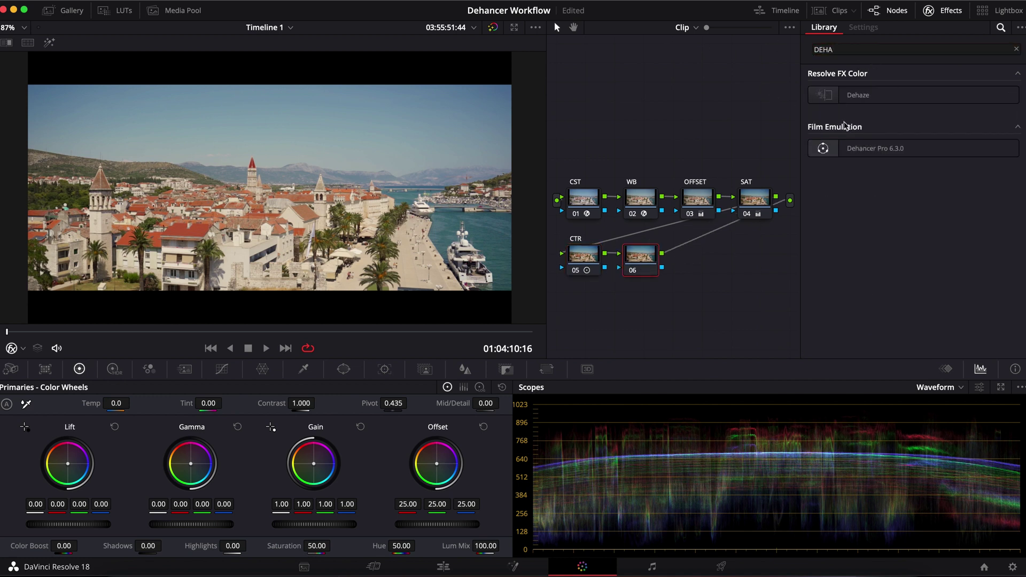
{"action": "left_click_drag", "start_coordinate": [882, 149], "coordinate": [640, 267]}
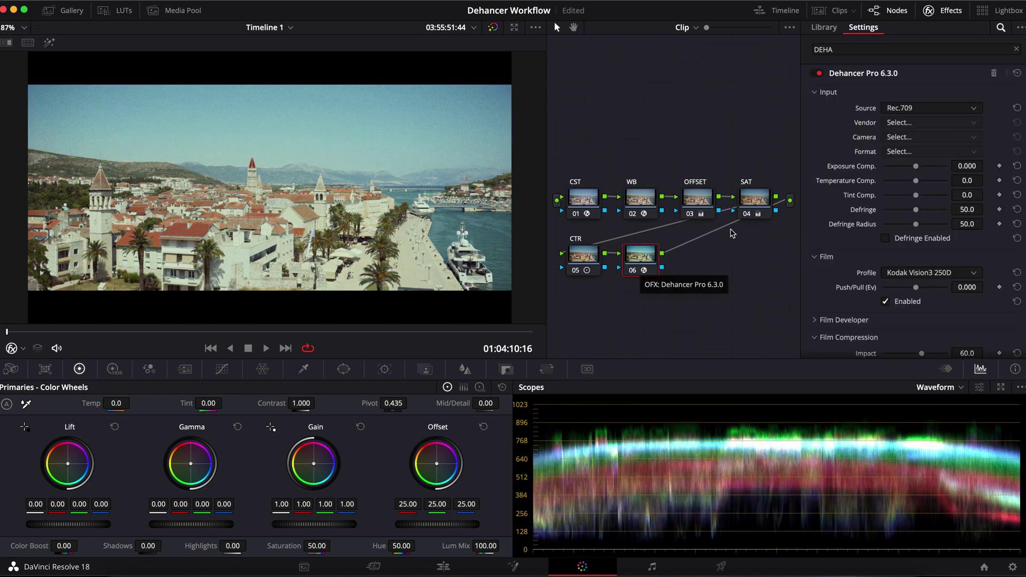
{"action": "left_click", "coordinate": [816, 93]}
{"action": "left_click", "coordinate": [886, 154]}
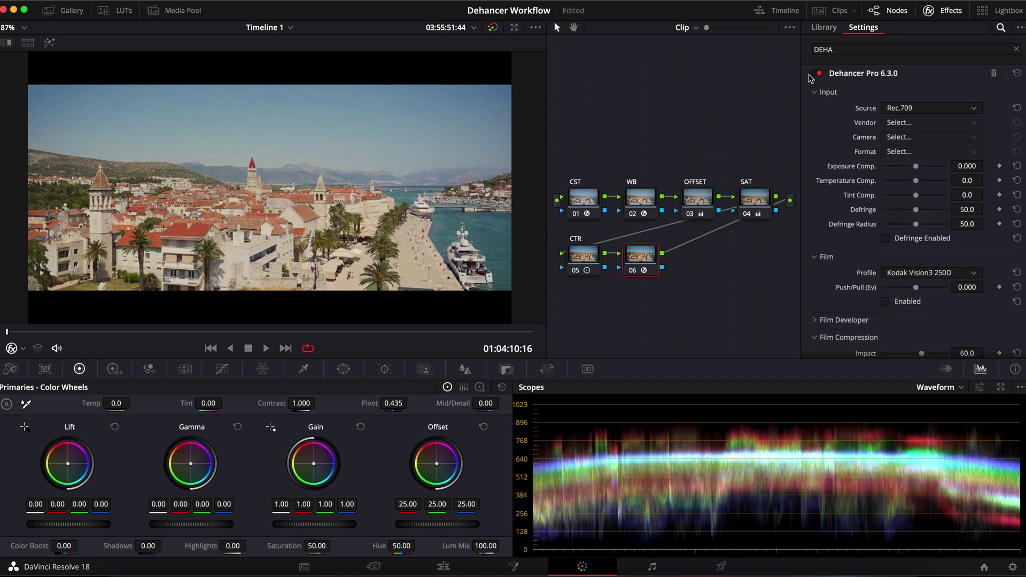
- Disable the Expand stage, collapse the other Dehancer sections, and expand Input
{"action": "left_click", "coordinate": [816, 93]}
{"action": "left_click", "coordinate": [821, 110]}
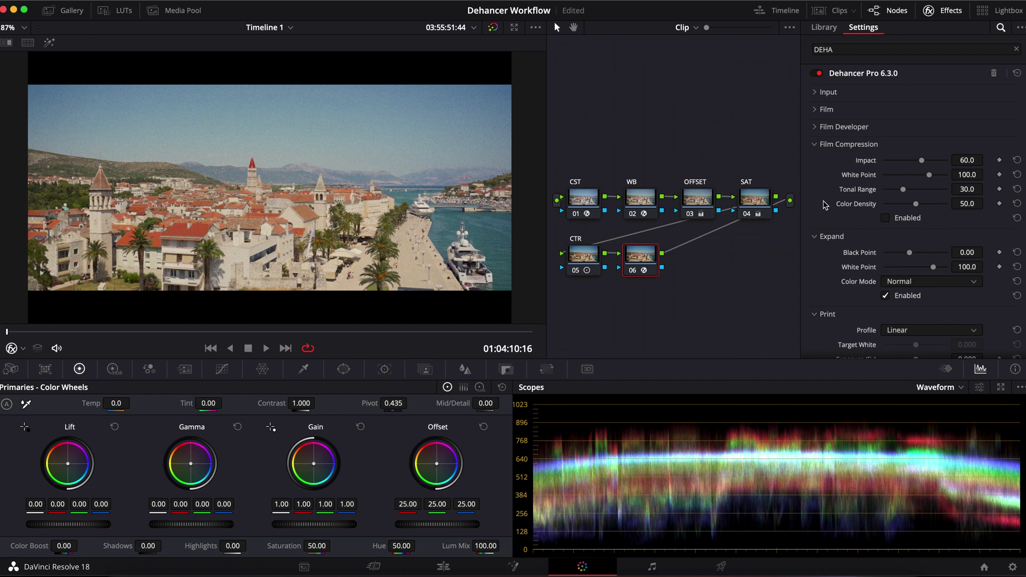
{"action": "left_click", "coordinate": [815, 145]}
{"action": "left_click", "coordinate": [885, 221]}
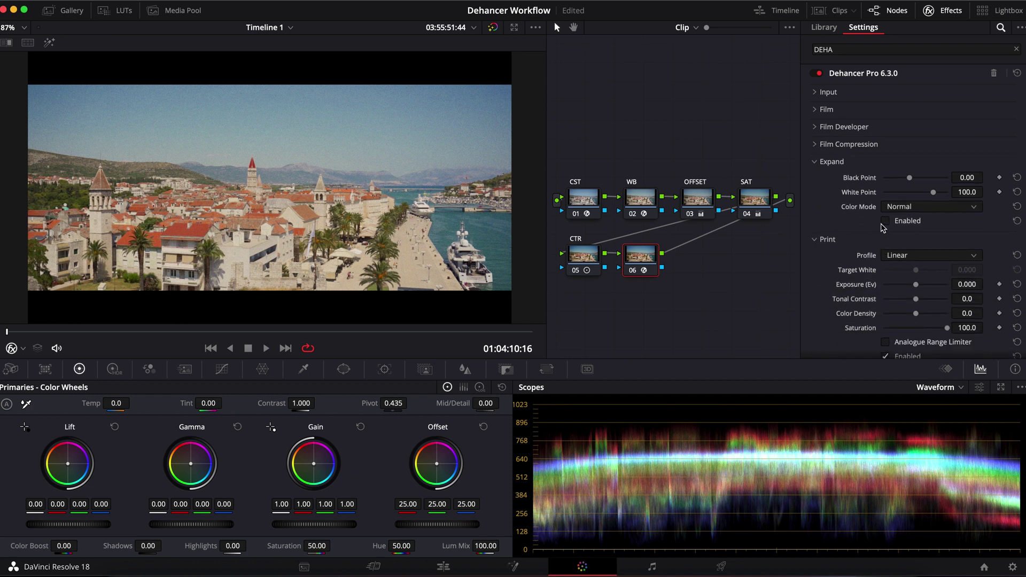
{"action": "left_click", "coordinate": [826, 161]}
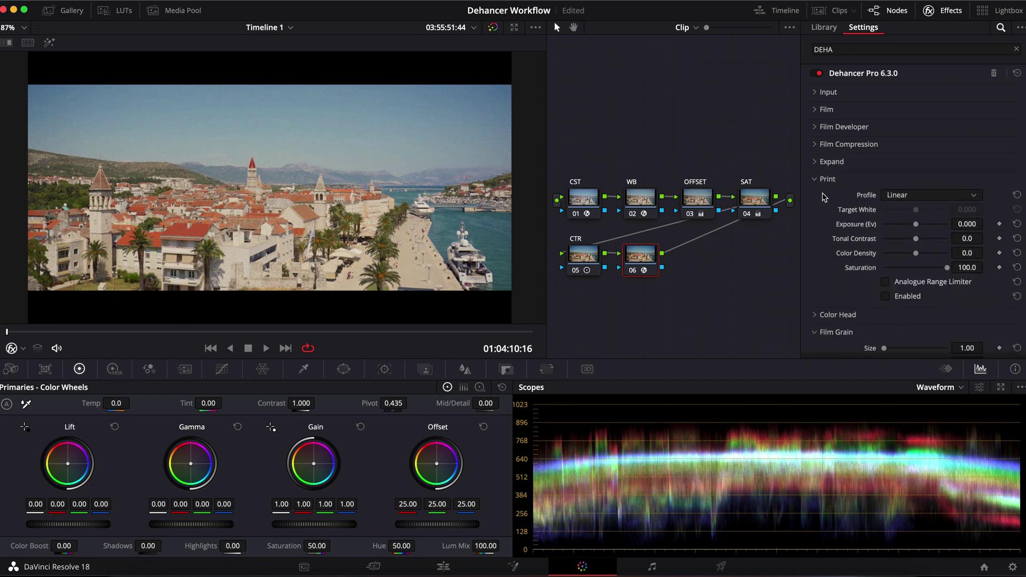
{"action": "left_click", "coordinate": [822, 179]}
{"action": "left_click", "coordinate": [821, 199]}
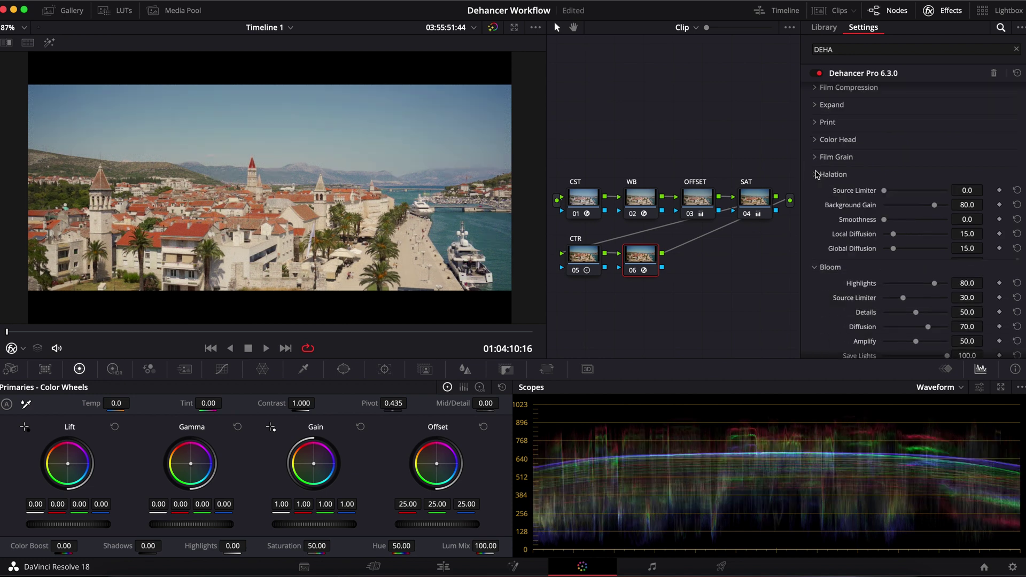
{"action": "scroll", "coordinate": [855, 257], "scroll_direction": "down", "scroll_amount": 2}
{"action": "left_click", "coordinate": [821, 192]}
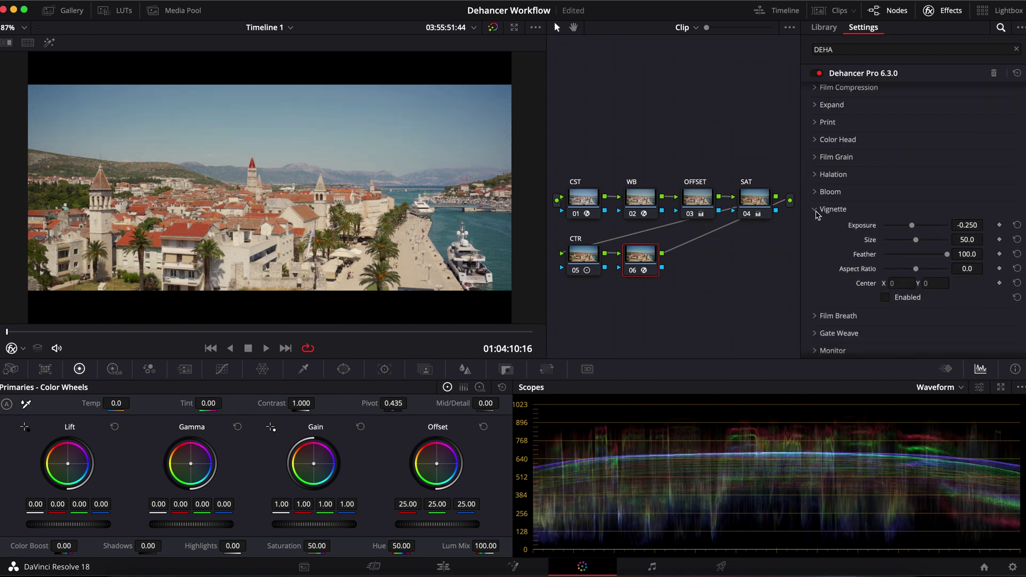
{"action": "left_click", "coordinate": [813, 210]}
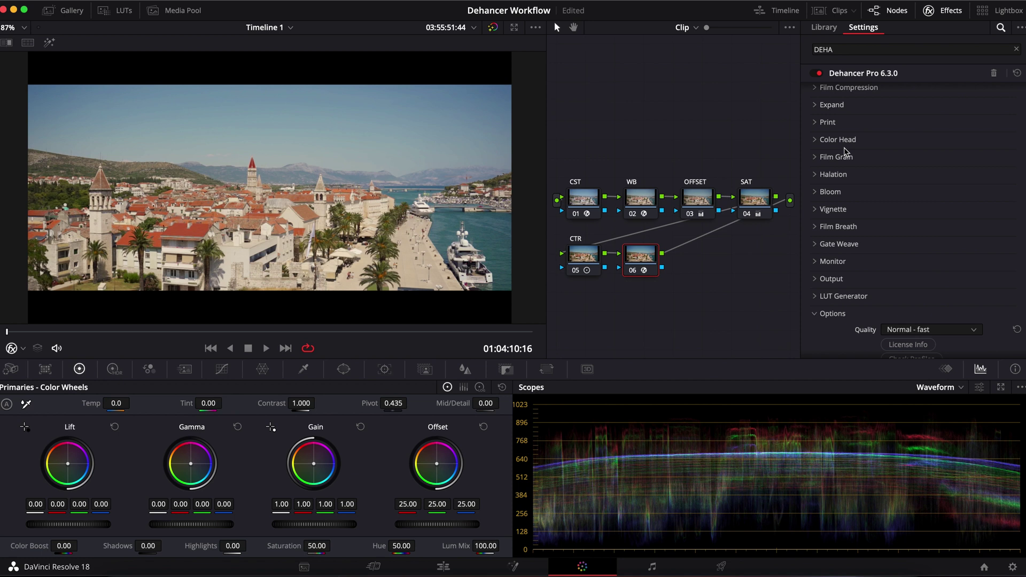
{"action": "scroll", "coordinate": [882, 236], "scroll_direction": "down", "scroll_amount": 1}
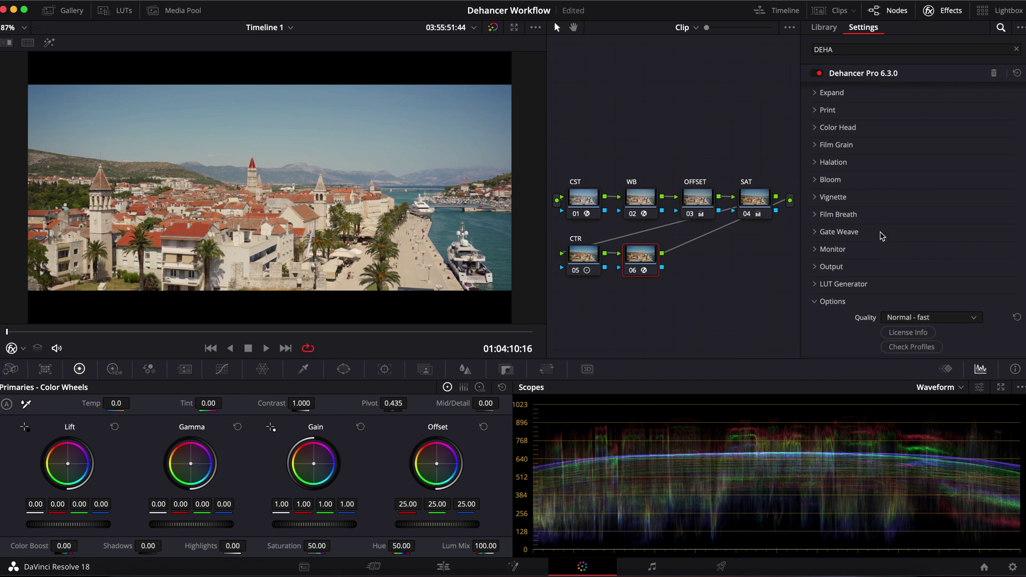
{"action": "scroll", "coordinate": [857, 176], "scroll_direction": "up", "scroll_amount": 3}
{"action": "scroll", "coordinate": [834, 120], "scroll_direction": "up", "scroll_amount": 1}
{"action": "left_click", "coordinate": [826, 92]}
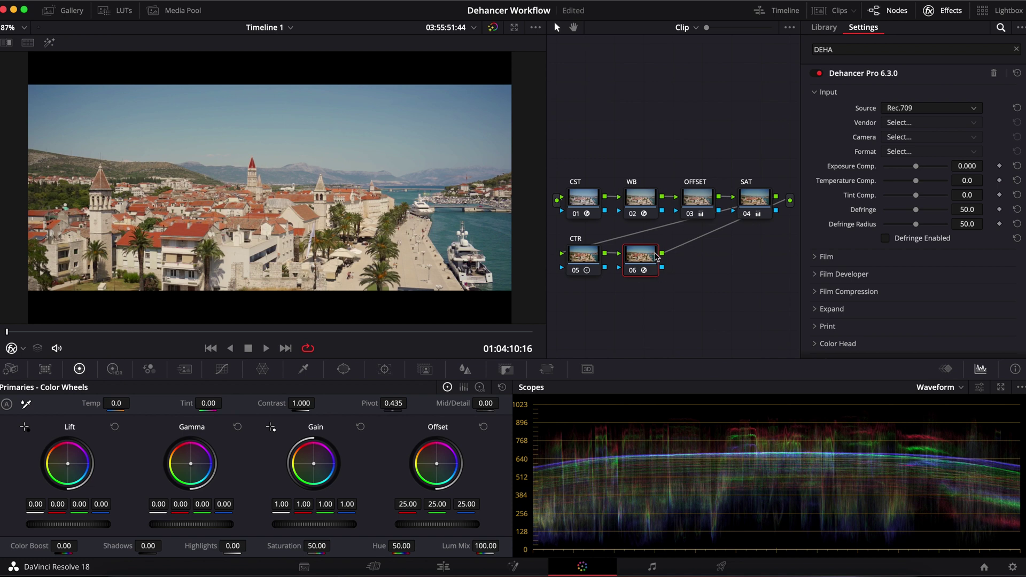
- Expand and enable Dehancer's Film stage, then select the Kodak Gold 200 profile
{"action": "left_click", "coordinate": [823, 91]}
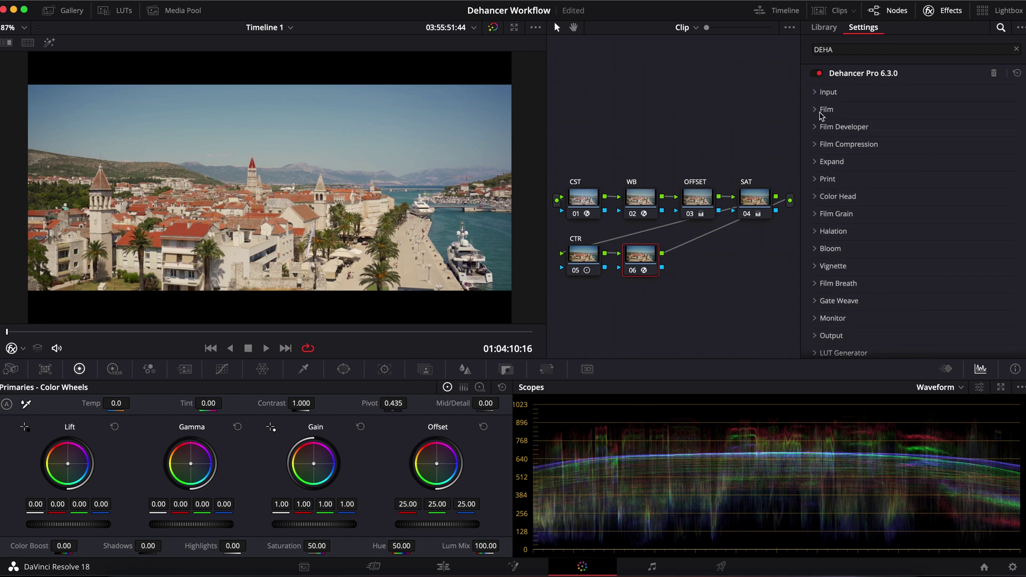
{"action": "left_click", "coordinate": [814, 110]}
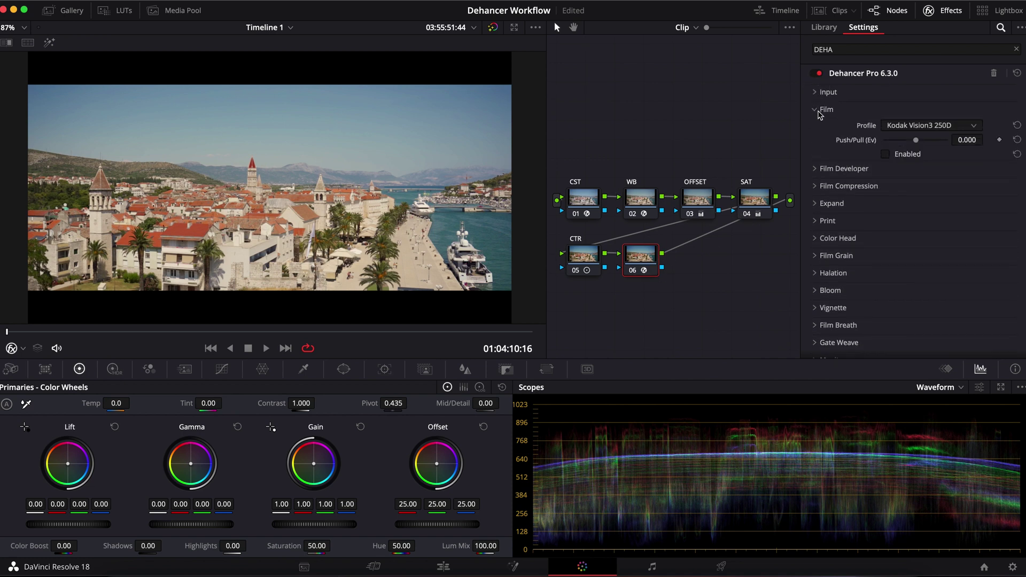
{"action": "left_click", "coordinate": [919, 126]}
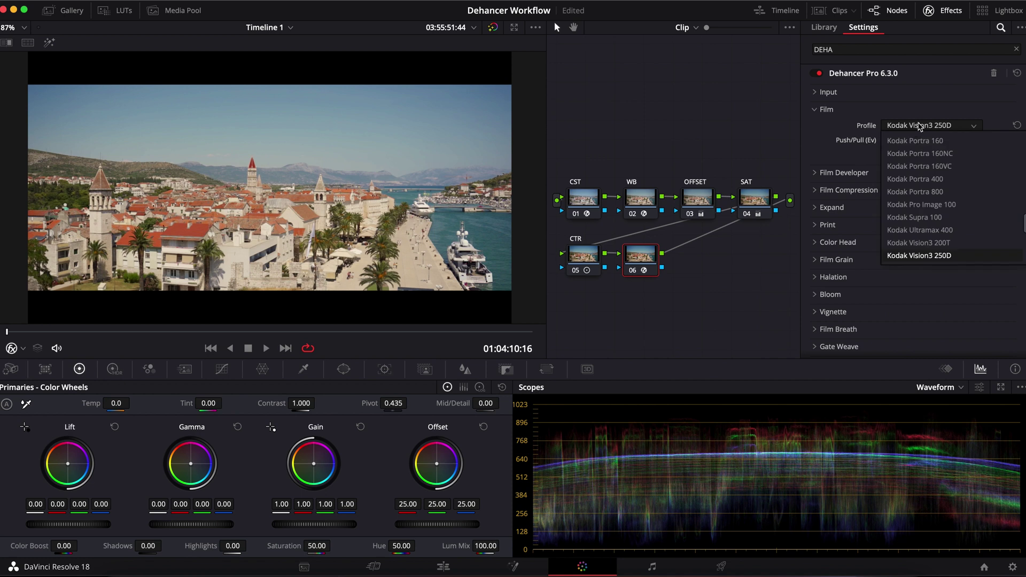
{"action": "left_click", "coordinate": [919, 126]}
{"action": "left_click", "coordinate": [887, 154]}
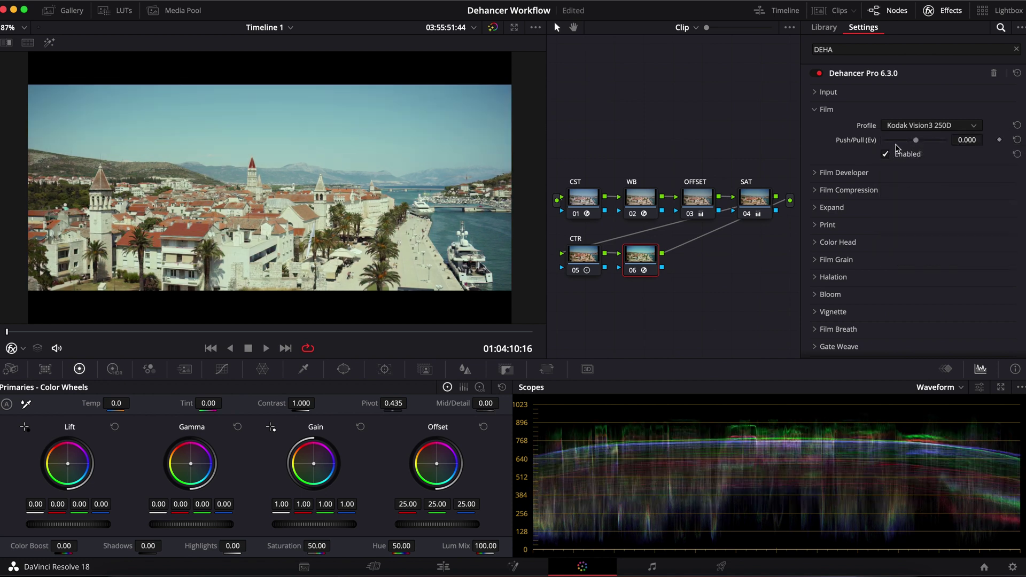
{"action": "left_click", "coordinate": [904, 127]}
{"action": "scroll", "coordinate": [910, 189], "scroll_direction": "up", "scroll_amount": 2}
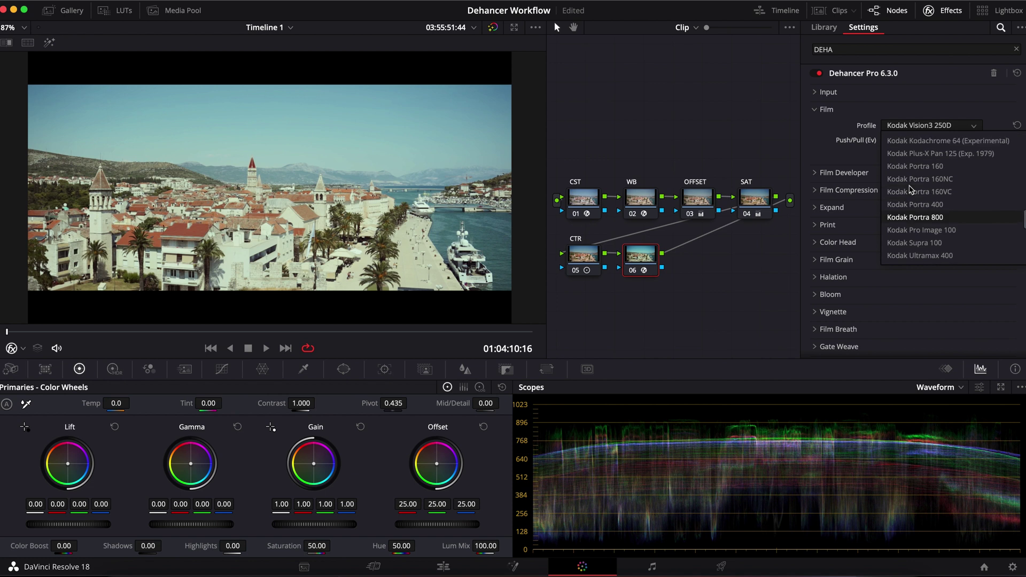
{"action": "scroll", "coordinate": [910, 190], "scroll_direction": "up", "scroll_amount": 2}
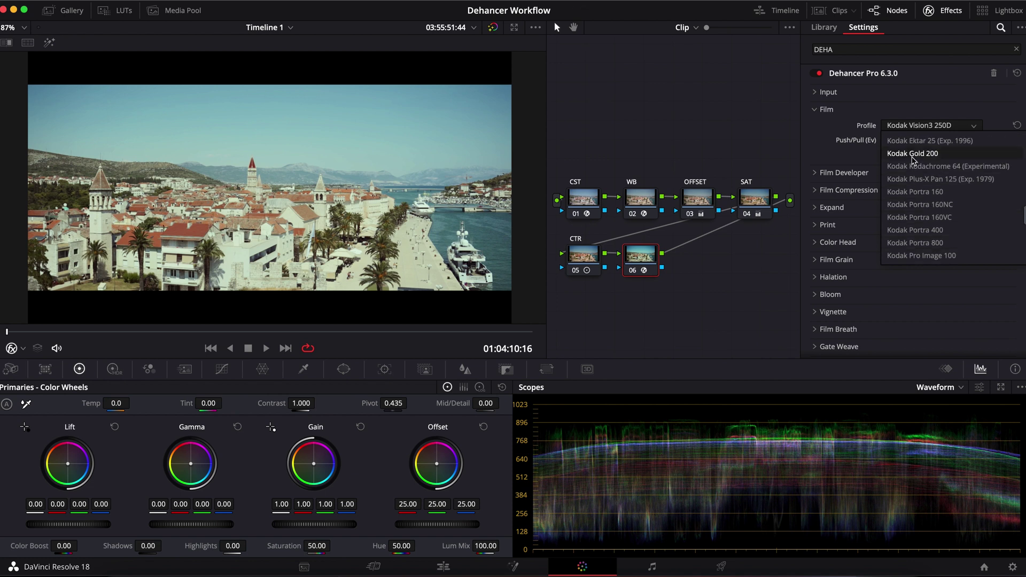
{"action": "left_click", "coordinate": [899, 166]}
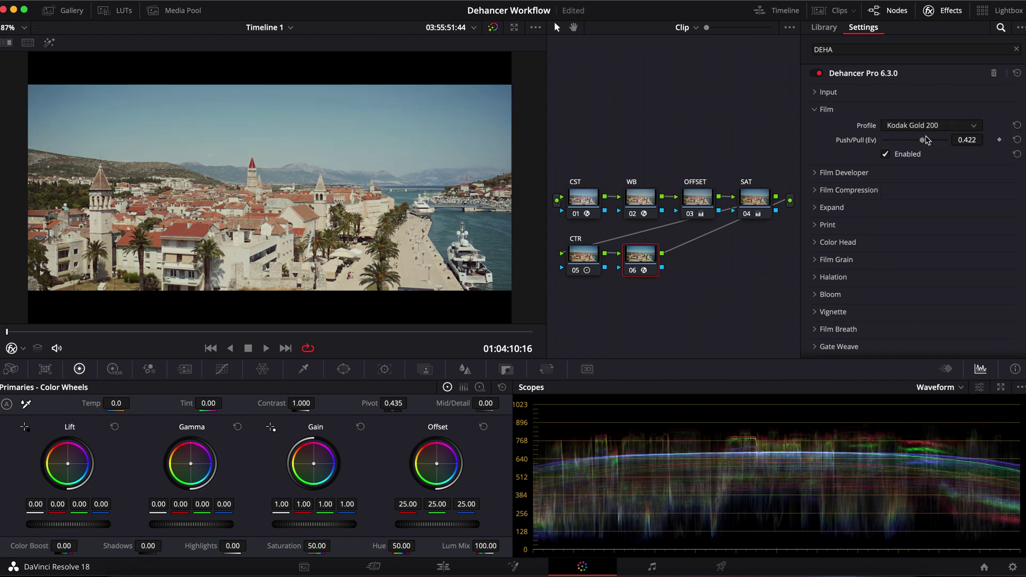
- Enable Film Compression and raise Color Density to its maximum
{"action": "left_click", "coordinate": [882, 190]}
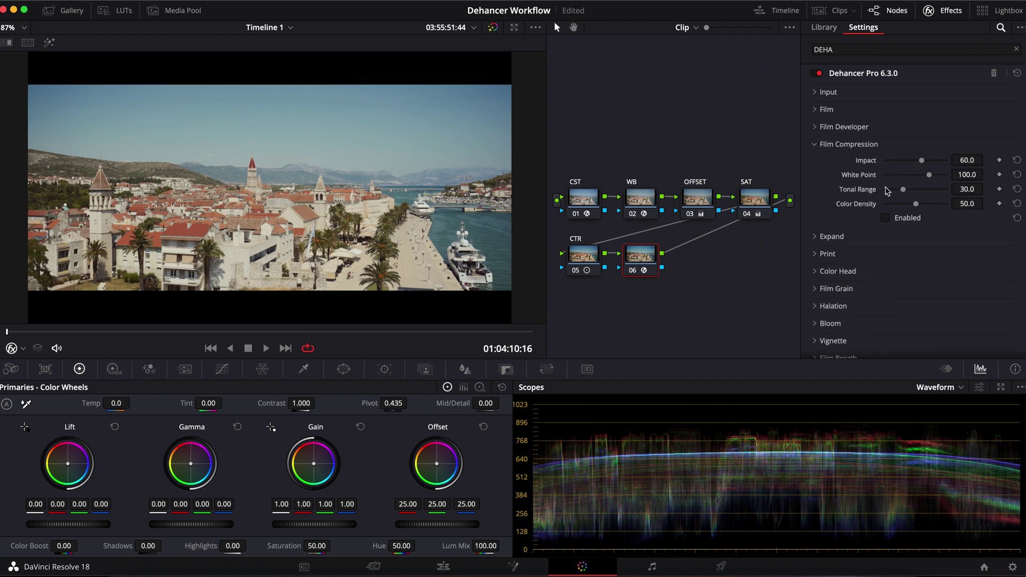
{"action": "left_click", "coordinate": [887, 219]}
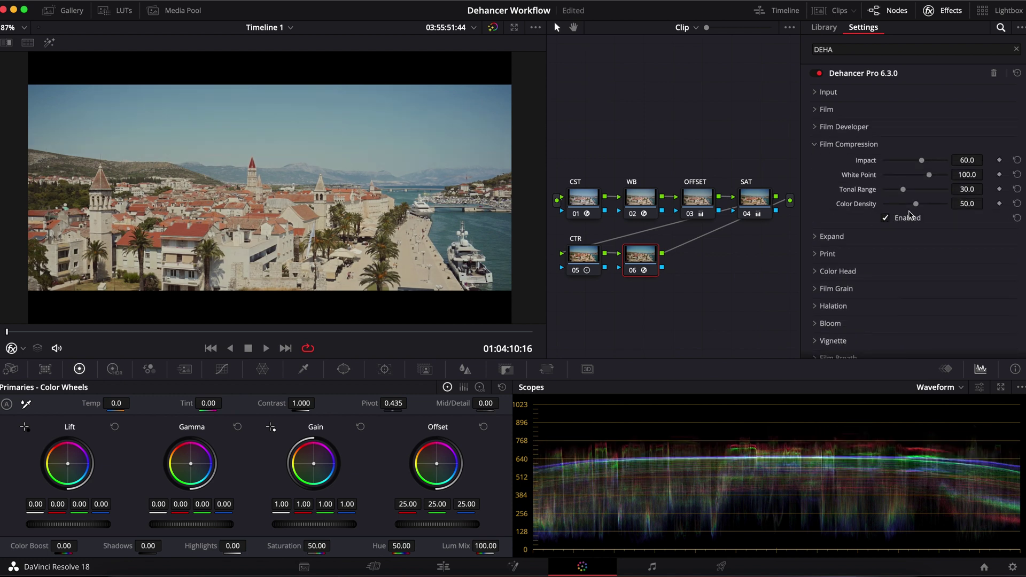
{"action": "left_click_drag", "start_coordinate": [918, 206], "coordinate": [993, 213]}
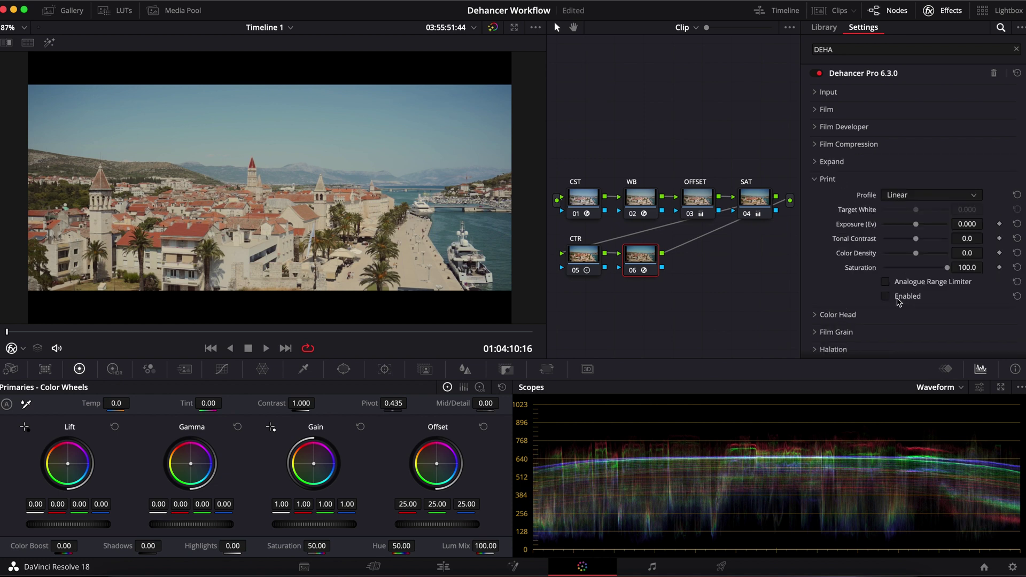
- Choose Kodak 2383 Print Film, nudge print exposure, and set Target White to -2.000
{"action": "left_click", "coordinate": [905, 195]}
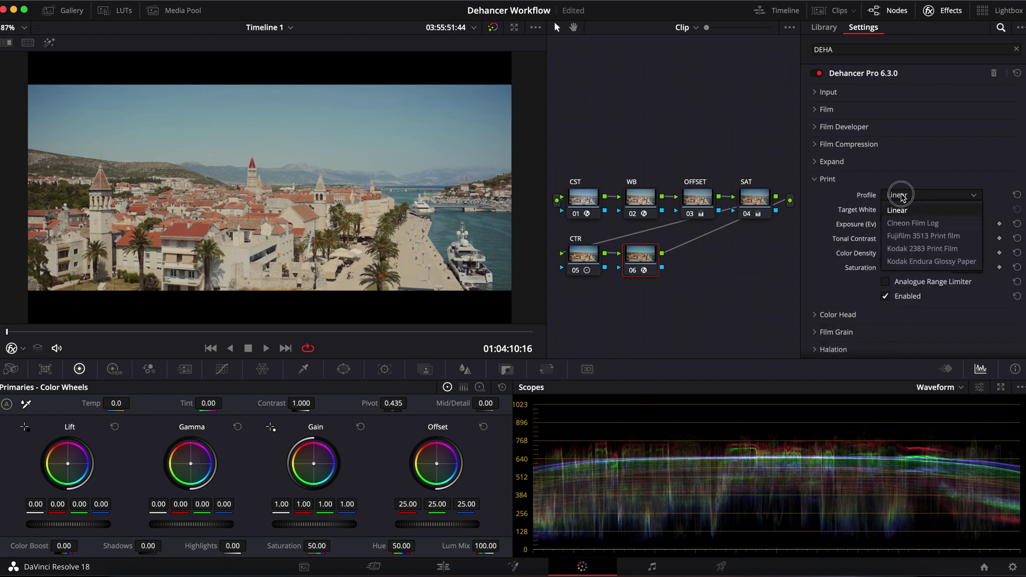
{"action": "left_click", "coordinate": [908, 250]}
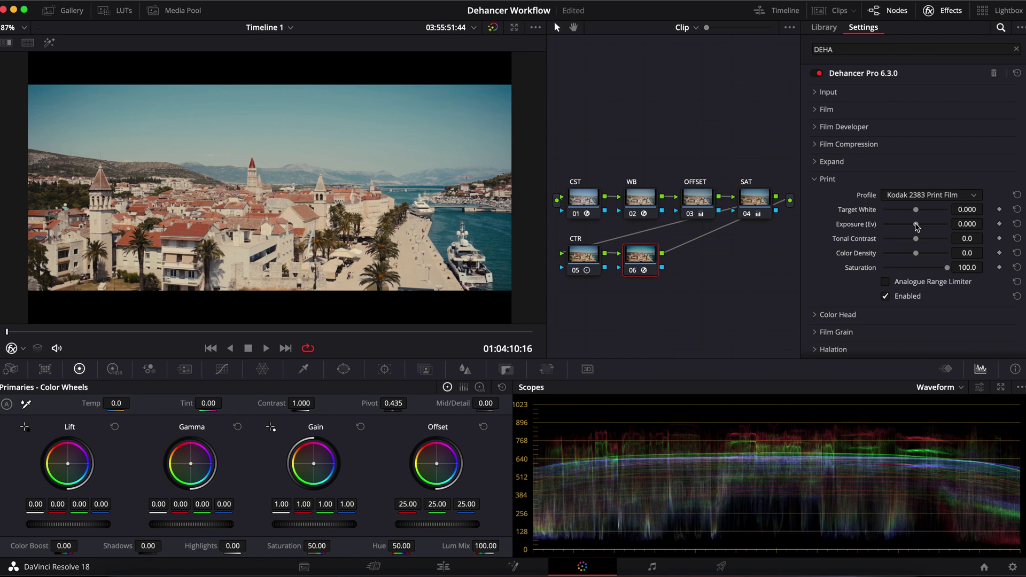
{"action": "left_click_drag", "start_coordinate": [916, 225], "coordinate": [915, 225]}
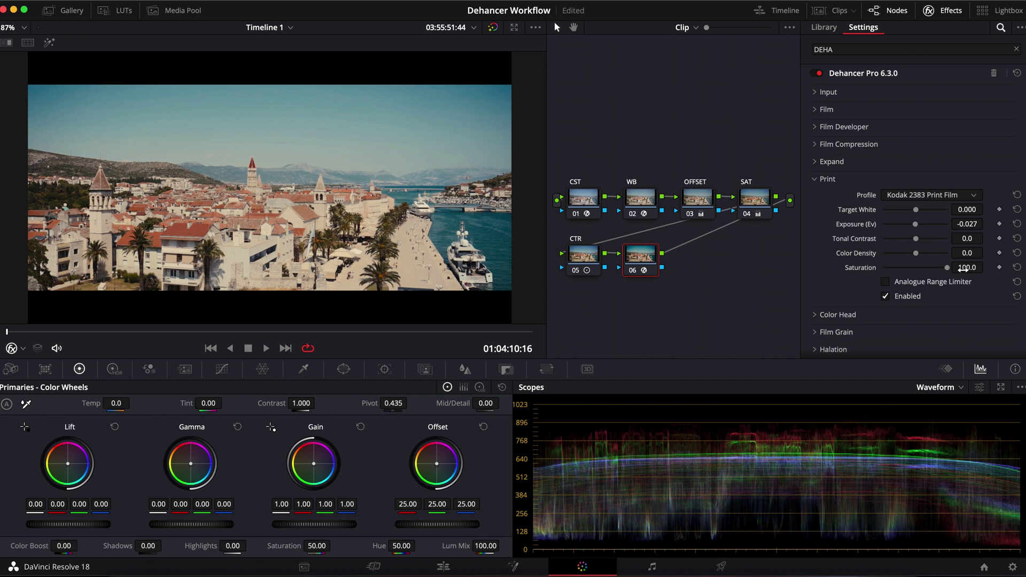
{"action": "left_click_drag", "start_coordinate": [917, 207], "coordinate": [891, 210]}
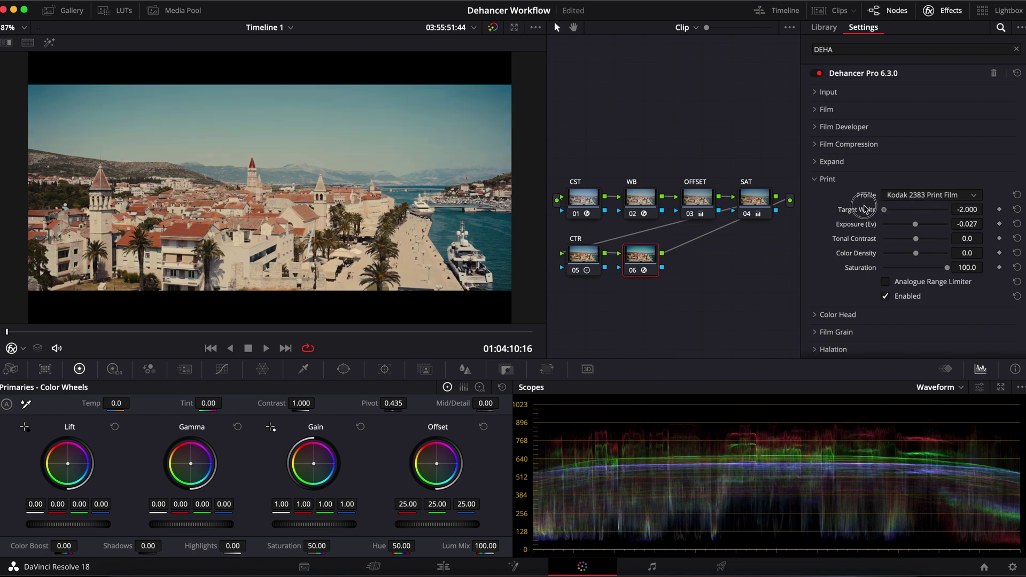
{"action": "left_click_drag", "start_coordinate": [891, 210], "coordinate": [915, 210]}
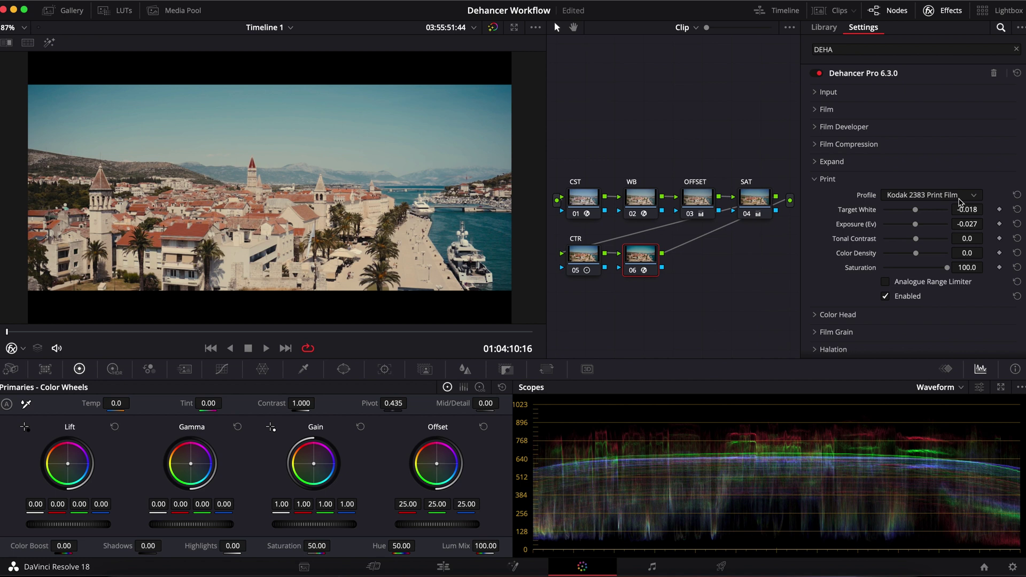
{"action": "double_click", "coordinate": [919, 212]}
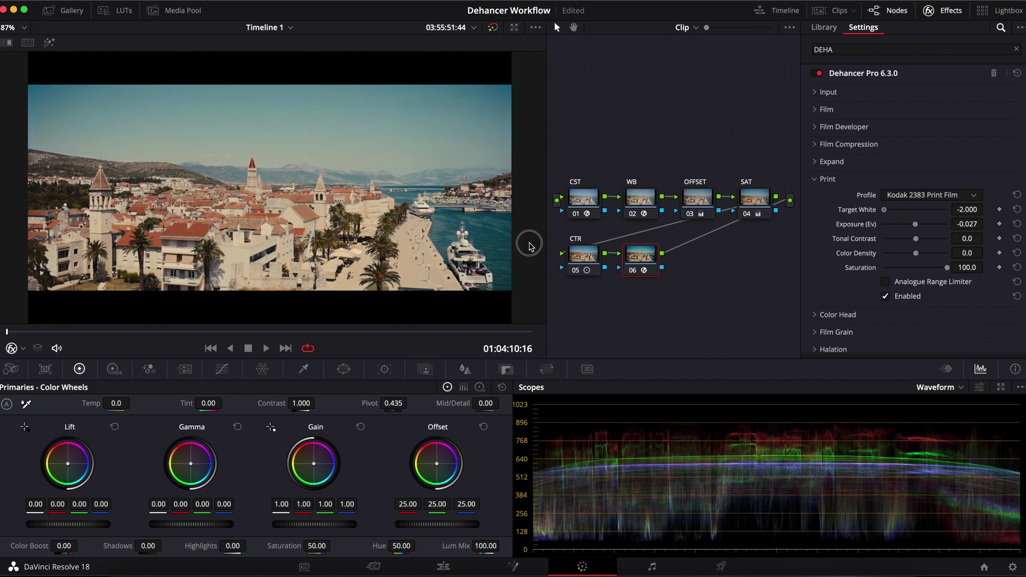
{"action": "scroll", "coordinate": [896, 299], "scroll_direction": "down", "scroll_amount": 3}
- Enable Halation, preview its mask, and raise the source limiter and impact
{"action": "left_click", "coordinate": [865, 276]}
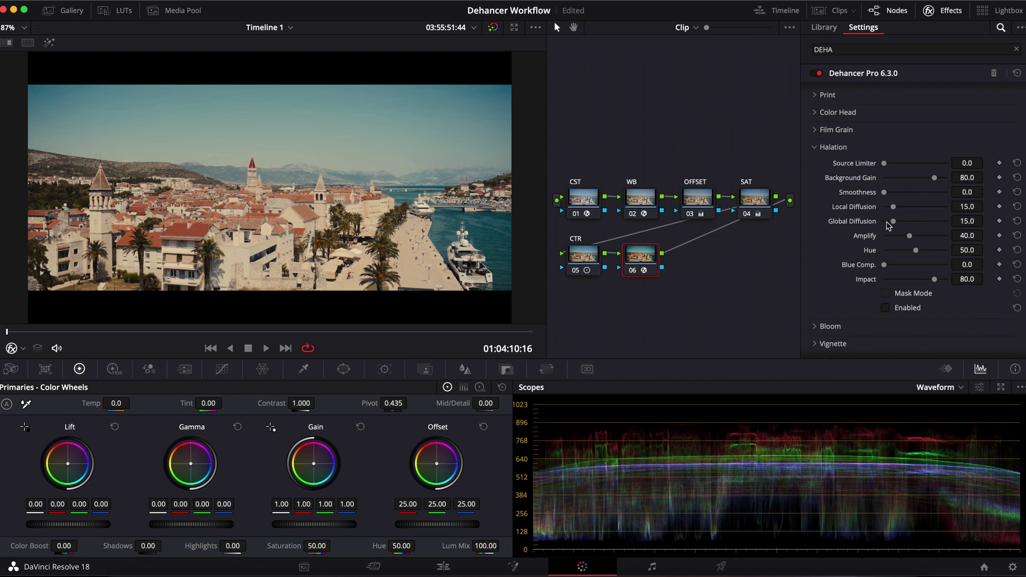
{"action": "left_click", "coordinate": [885, 307]}
{"action": "left_click", "coordinate": [886, 293]}
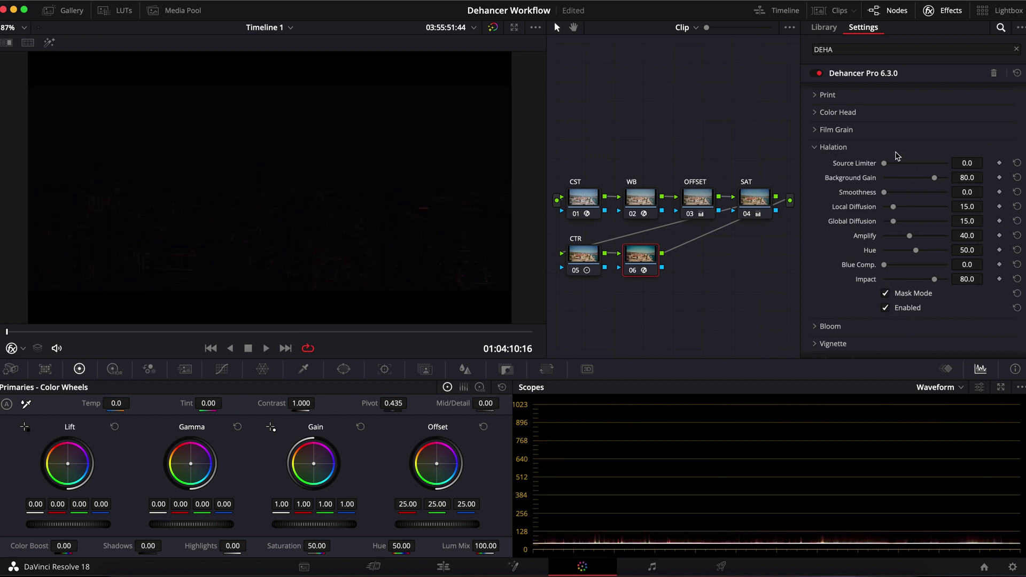
{"action": "mouse_move", "coordinate": [884, 164]}
{"action": "left_mouse_down"}
{"action": "mouse_move", "coordinate": [943, 173]}
{"action": "mouse_move", "coordinate": [892, 167]}
{"action": "left_mouse_up"}
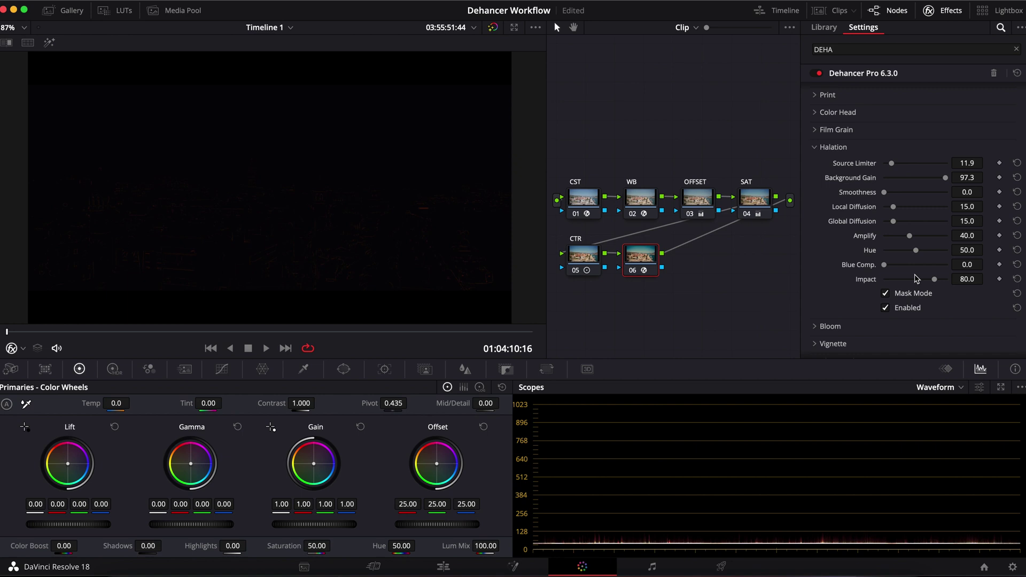
{"action": "left_click_drag", "start_coordinate": [934, 279], "coordinate": [989, 284]}
- Tune halation diffusion and smoothness, set impact to 66.9, and toggle Halation to compare
{"action": "left_click_drag", "start_coordinate": [893, 221], "coordinate": [922, 225]}
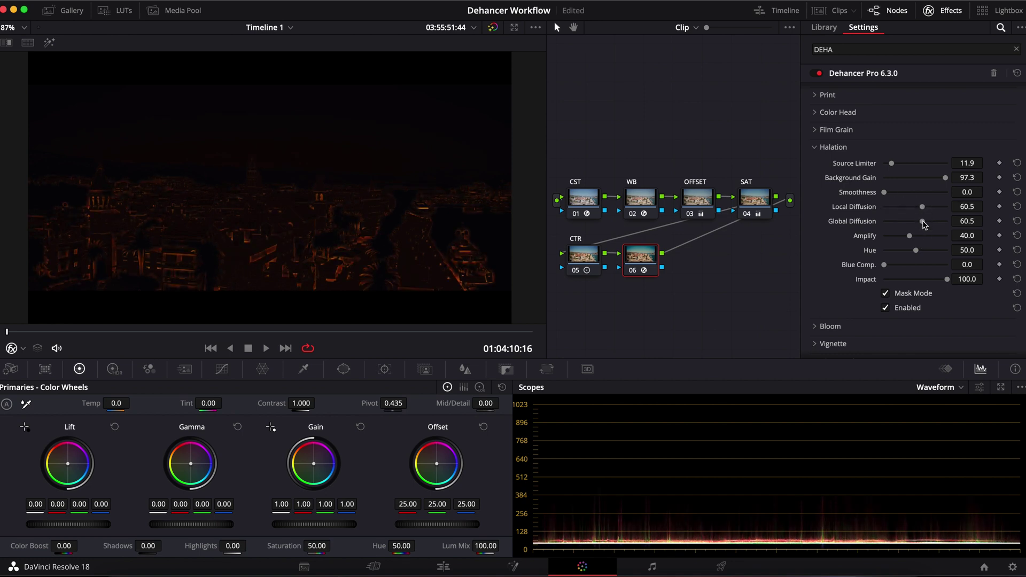
{"action": "mouse_move", "coordinate": [924, 225]}
{"action": "left_mouse_down"}
{"action": "mouse_move", "coordinate": [879, 223]}
{"action": "mouse_move", "coordinate": [903, 210]}
{"action": "left_mouse_up"}
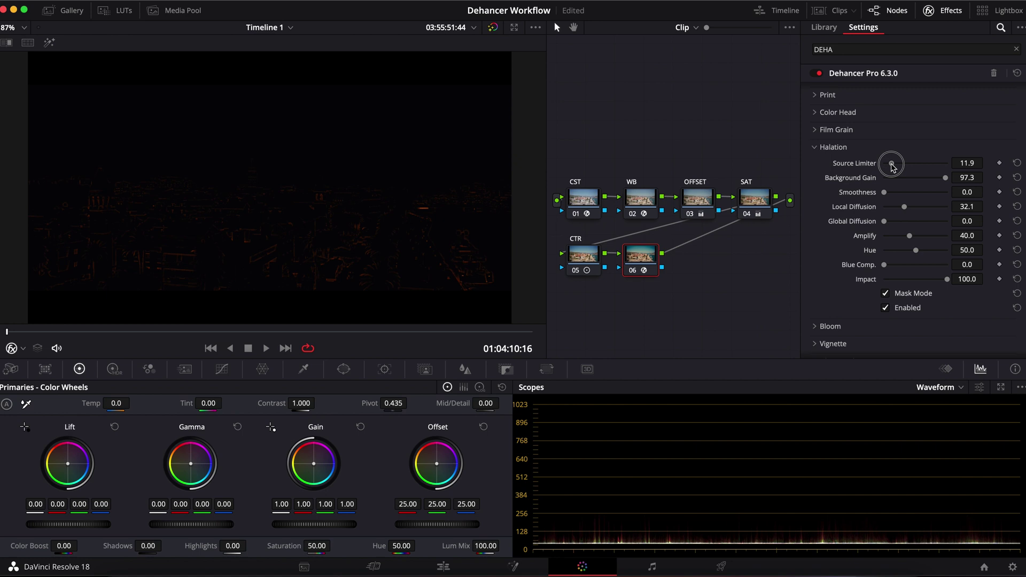
{"action": "left_click_drag", "start_coordinate": [947, 279], "coordinate": [926, 279]}
{"action": "left_click_drag", "start_coordinate": [884, 193], "coordinate": [900, 197]}
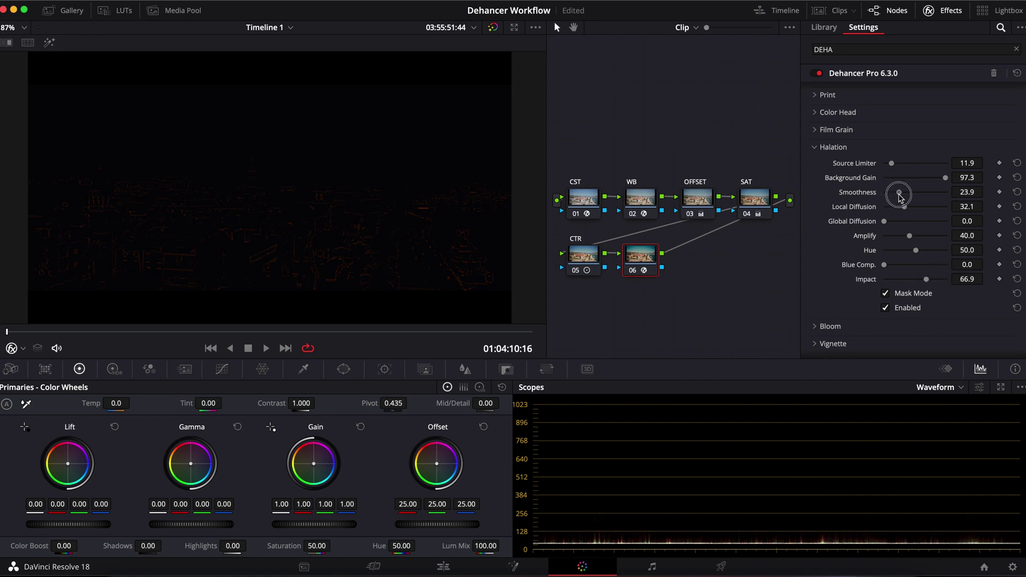
{"action": "left_click", "coordinate": [886, 294]}
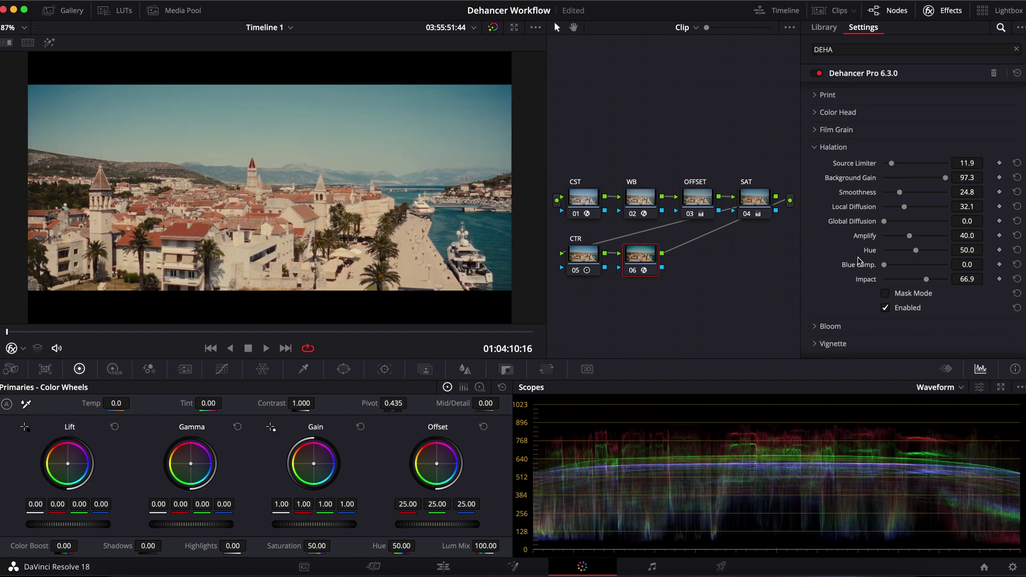
{"action": "left_click", "coordinate": [886, 307]}
{"action": "left_click", "coordinate": [885, 307]}
{"action": "scroll", "coordinate": [321, 187], "scroll_direction": "up", "scroll_amount": 2}
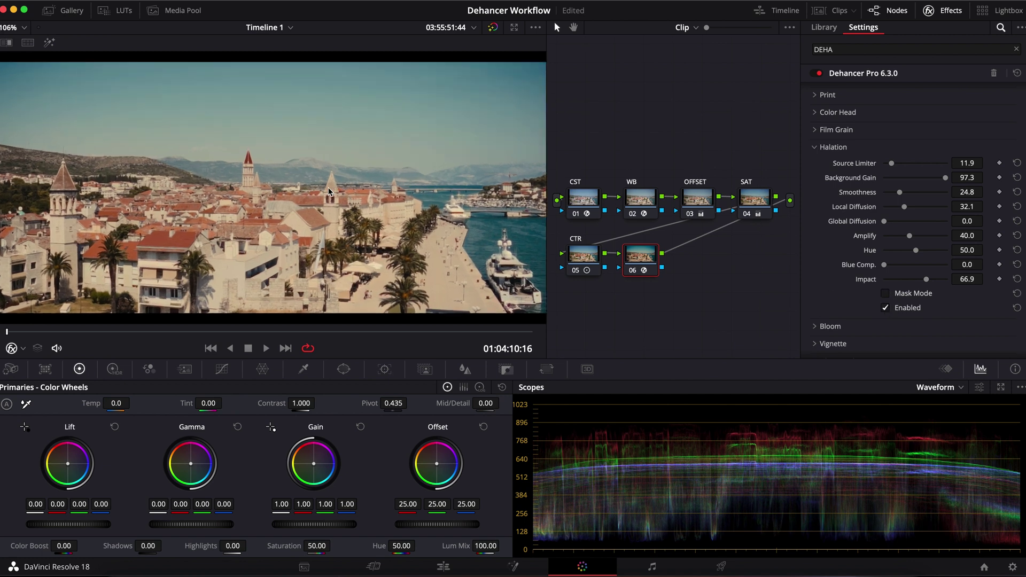
{"action": "scroll", "coordinate": [888, 304], "scroll_direction": "down", "scroll_amount": 2}
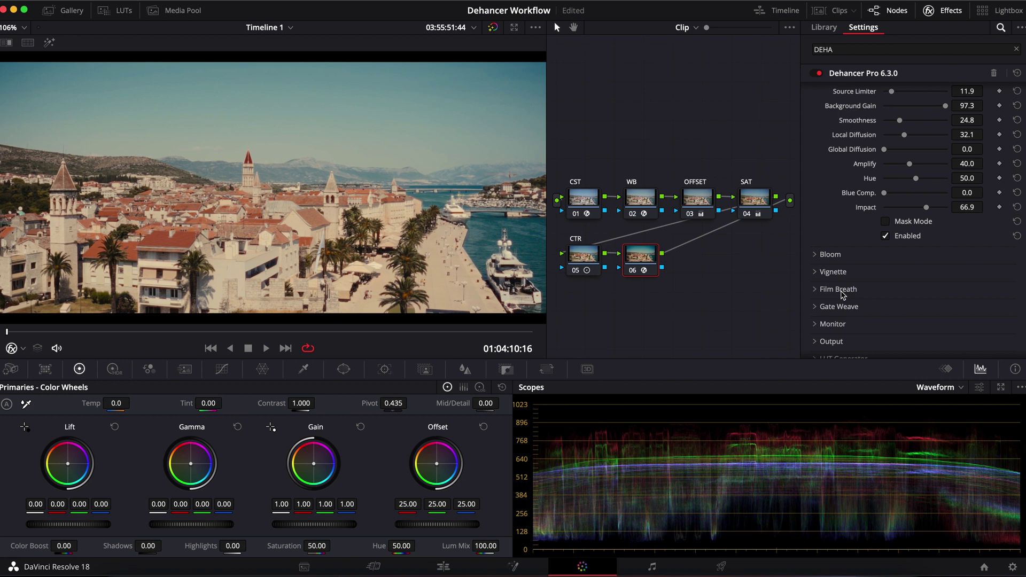
- Enable Dehancer's Vignette stage and drag its Size to 100
{"action": "left_click", "coordinate": [815, 265]}
{"action": "scroll", "coordinate": [816, 267], "scroll_direction": "down", "scroll_amount": 1}
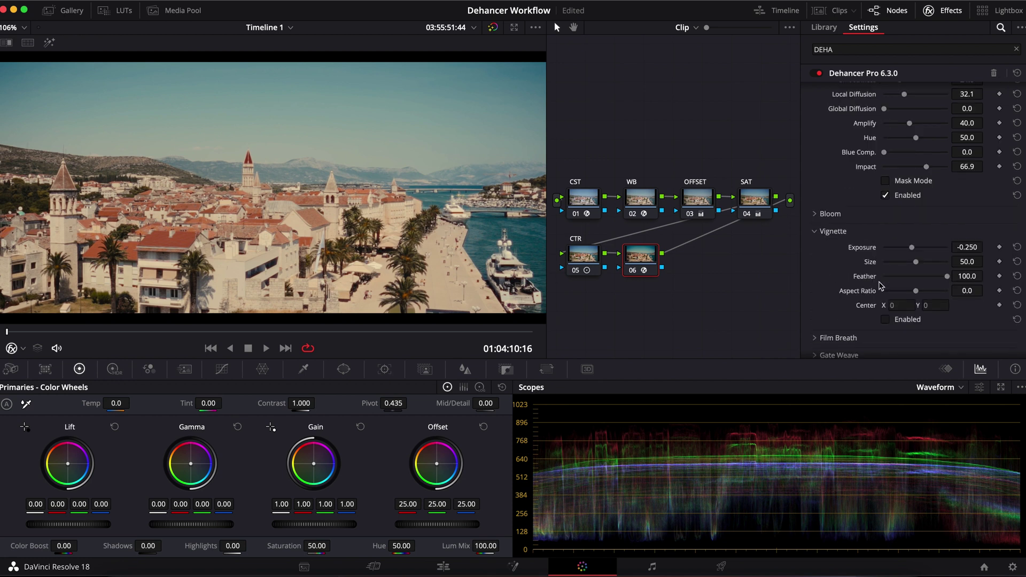
{"action": "left_click", "coordinate": [885, 319]}
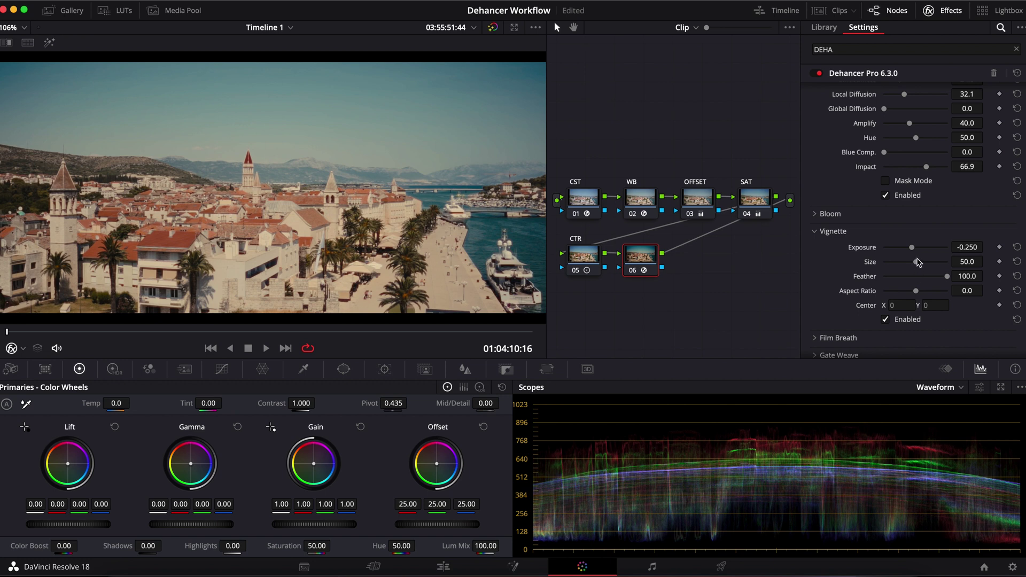
{"action": "mouse_move", "coordinate": [917, 262]}
{"action": "left_mouse_down"}
{"action": "mouse_move", "coordinate": [963, 259]}
{"action": "mouse_move", "coordinate": [912, 252]}
{"action": "left_mouse_up"}
{"action": "scroll", "coordinate": [859, 307], "scroll_direction": "down", "scroll_amount": 3}
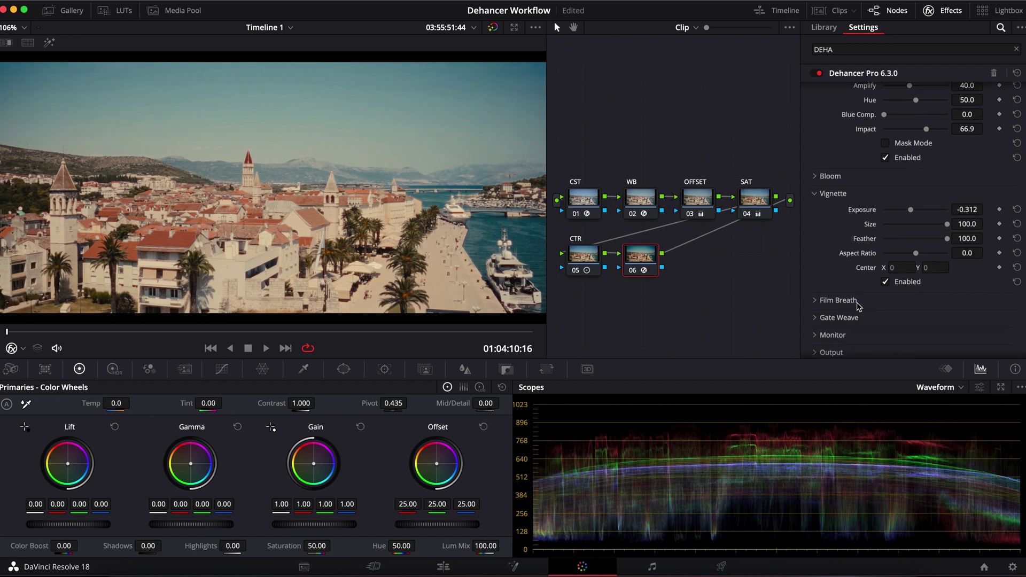
{"action": "scroll", "coordinate": [941, 234], "scroll_direction": "up", "scroll_amount": 3}
{"action": "scroll", "coordinate": [942, 234], "scroll_direction": "up", "scroll_amount": 3}
{"action": "scroll", "coordinate": [942, 234], "scroll_direction": "up", "scroll_amount": 2}
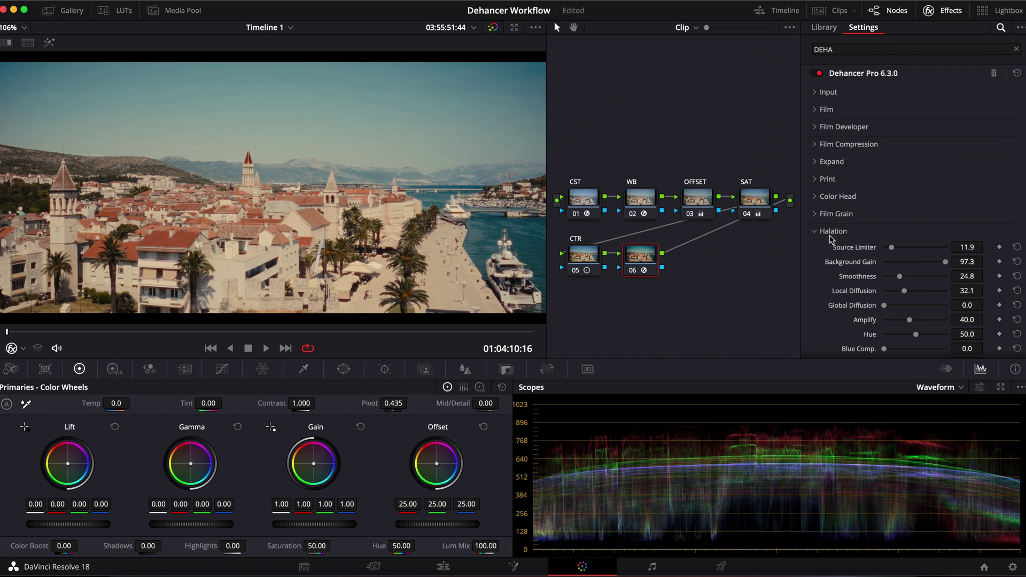
- Enable Dehancer Film Grain: Amount 0, Chroma 2.8, Highlights 9.1, Midtones 23.9, Shadows 6.4
{"action": "left_click", "coordinate": [819, 233]}
{"action": "left_click", "coordinate": [818, 215]}
{"action": "scroll", "coordinate": [818, 215], "scroll_direction": "down", "scroll_amount": 2}
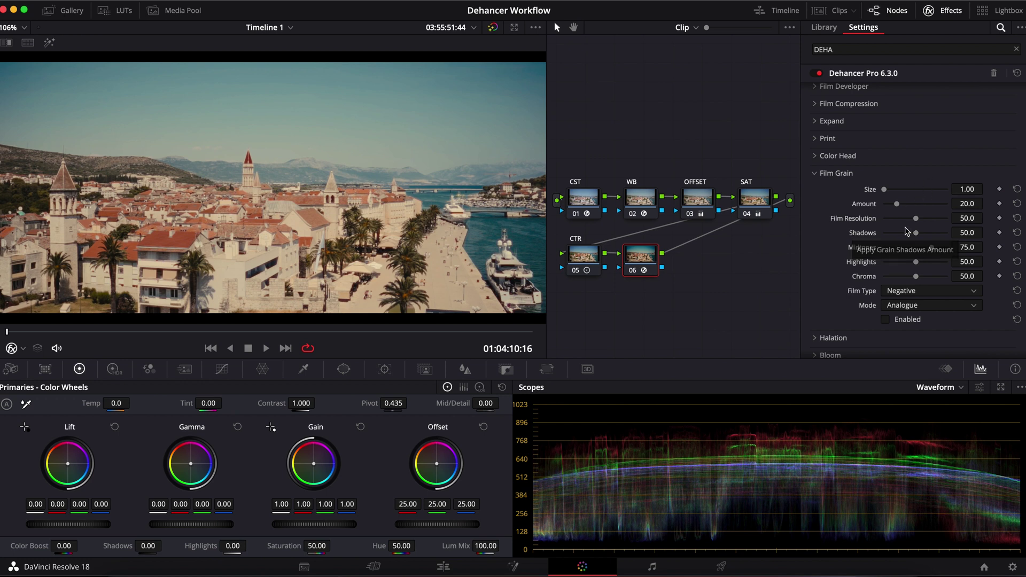
{"action": "left_click", "coordinate": [886, 320]}
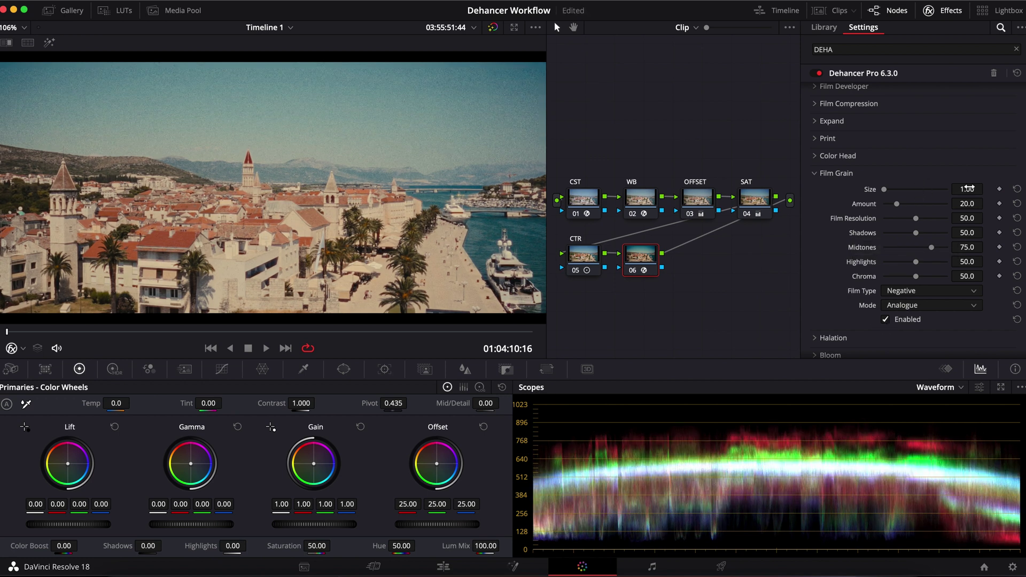
{"action": "left_click_drag", "start_coordinate": [898, 209], "coordinate": [870, 207]}
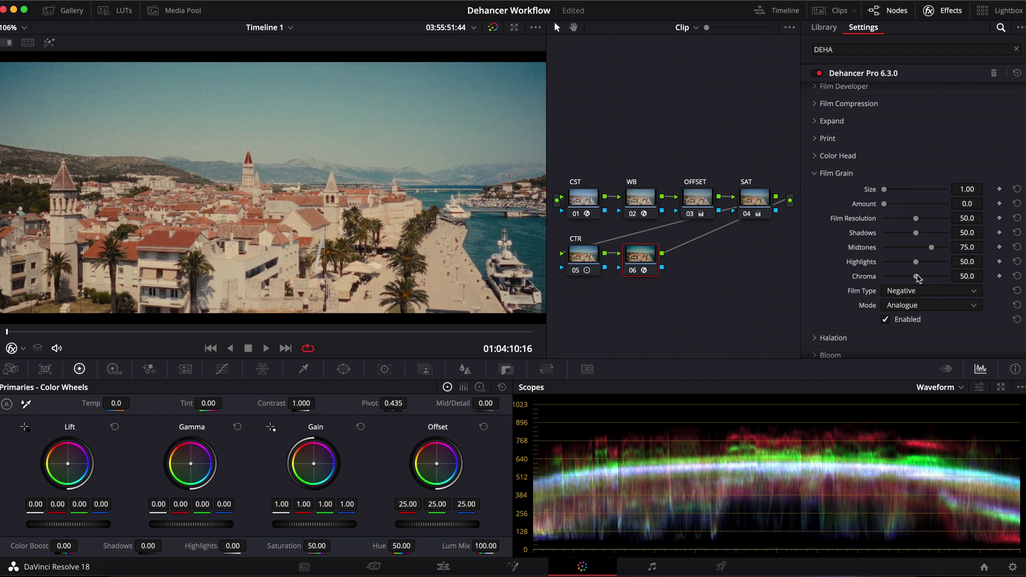
{"action": "left_click_drag", "start_coordinate": [917, 277], "coordinate": [886, 277]}
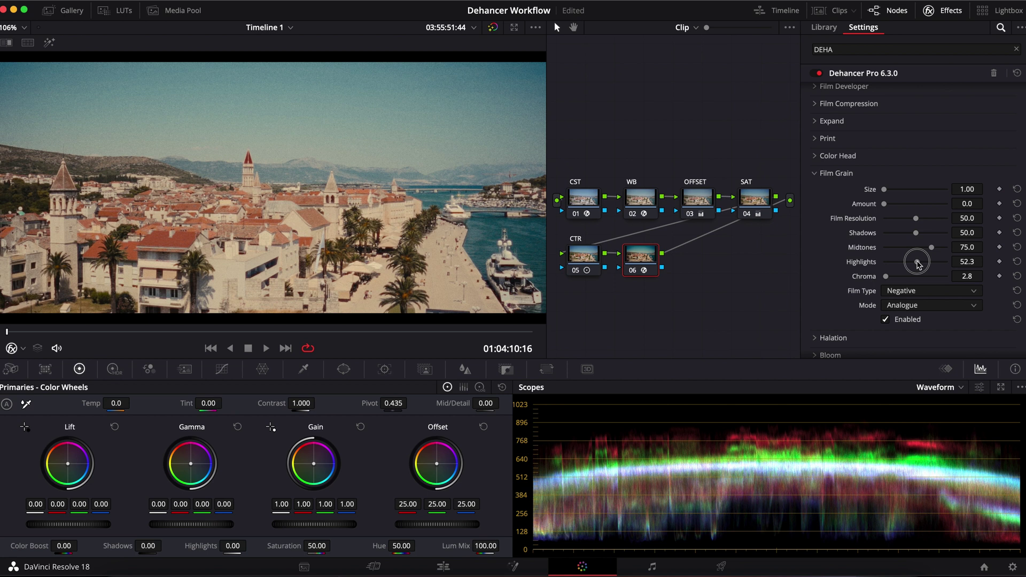
{"action": "mouse_move", "coordinate": [918, 265]}
{"action": "left_mouse_down"}
{"action": "mouse_move", "coordinate": [883, 264]}
{"action": "mouse_move", "coordinate": [884, 247]}
{"action": "left_mouse_up"}
{"action": "mouse_move", "coordinate": [915, 233]}
{"action": "left_mouse_down"}
{"action": "mouse_move", "coordinate": [888, 234]}
{"action": "mouse_move", "coordinate": [898, 247]}
{"action": "mouse_move", "coordinate": [889, 262]}
{"action": "left_mouse_up"}
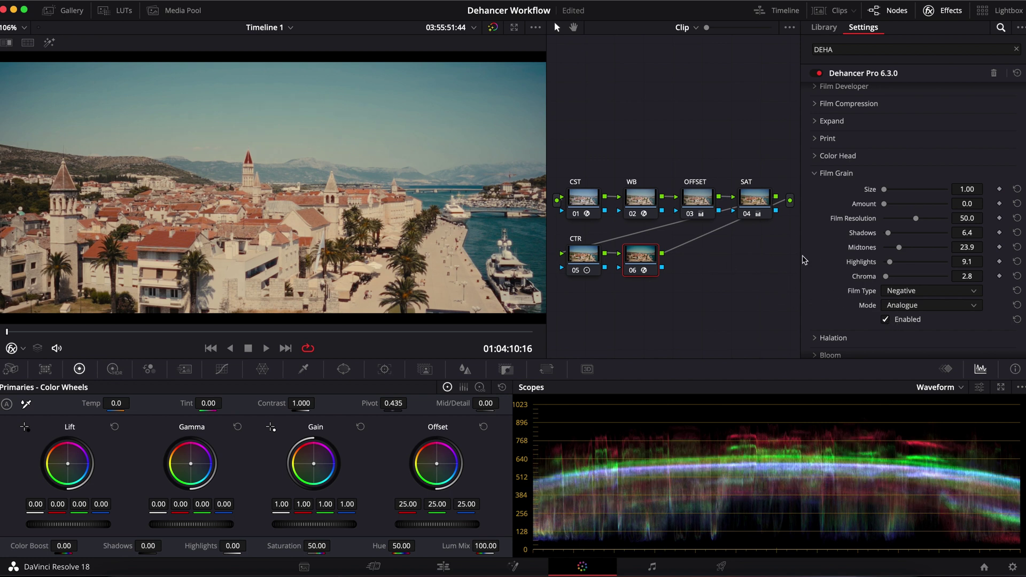
{"action": "left_click", "coordinate": [648, 196]}
- Return to the Dehancer node and set the viewer zoom to Fit
{"action": "left_click", "coordinate": [646, 252]}
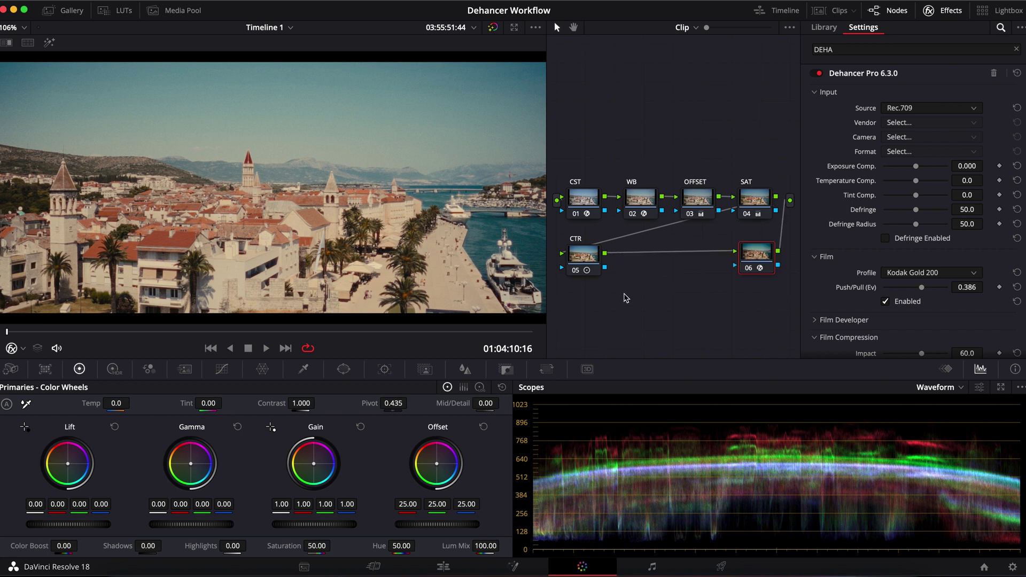
{"action": "left_click", "coordinate": [18, 28]}
{"action": "left_click", "coordinate": [22, 45]}
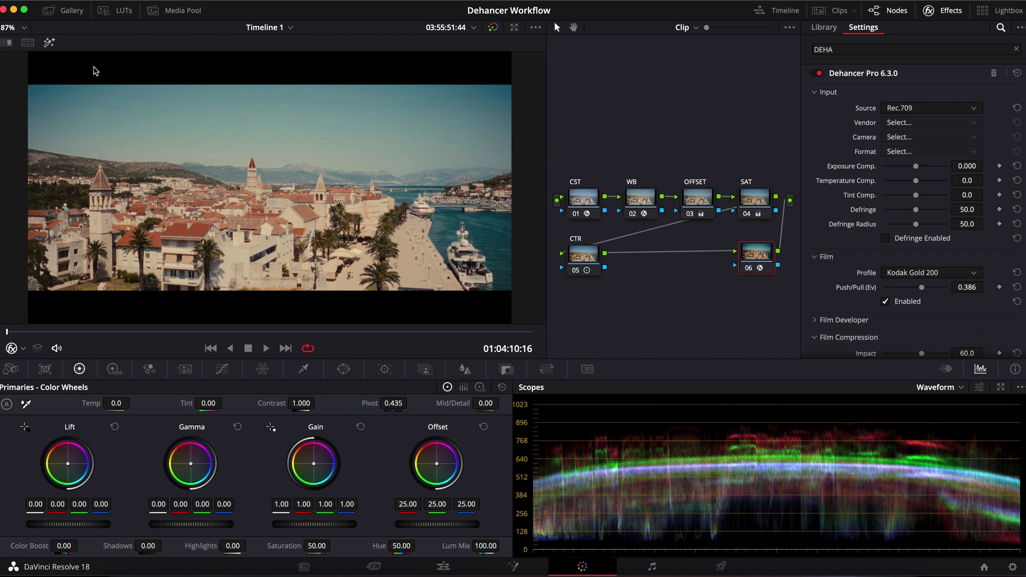
- Add a serial node after CTR warming the gain (R 1.05, B 0.95) and greening the shadows
{"action": "left_click", "coordinate": [593, 265]}
{"action": "key", "text": "alt+s"}
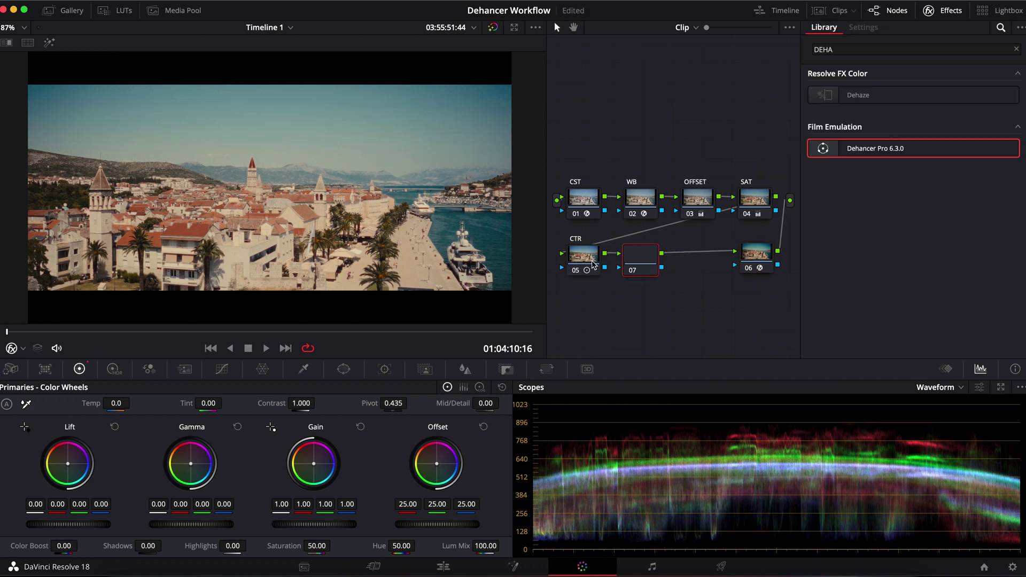
{"action": "left_click_drag", "start_coordinate": [313, 464], "coordinate": [315, 467]}
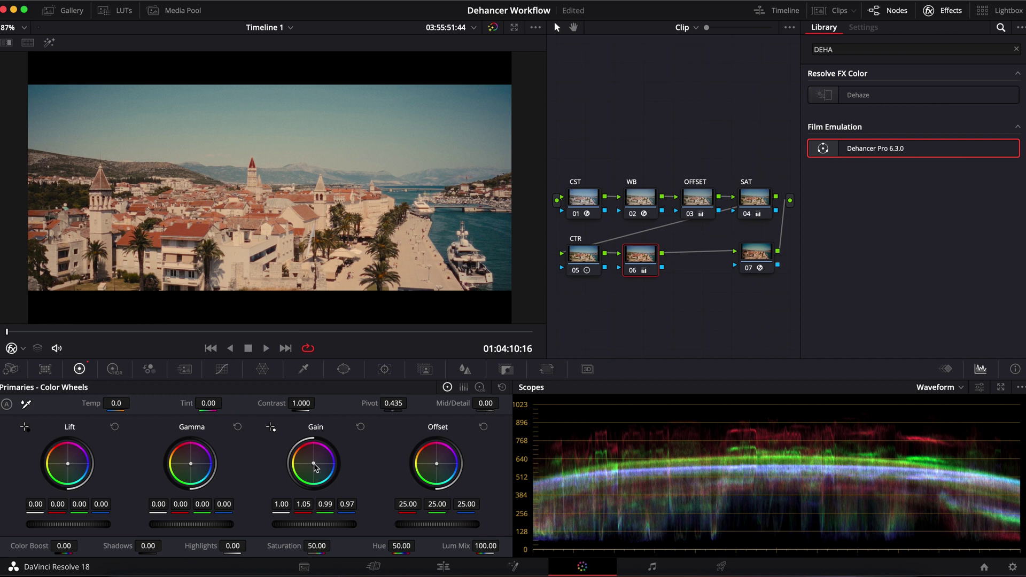
{"action": "left_click_drag", "start_coordinate": [315, 469], "coordinate": [315, 465]}
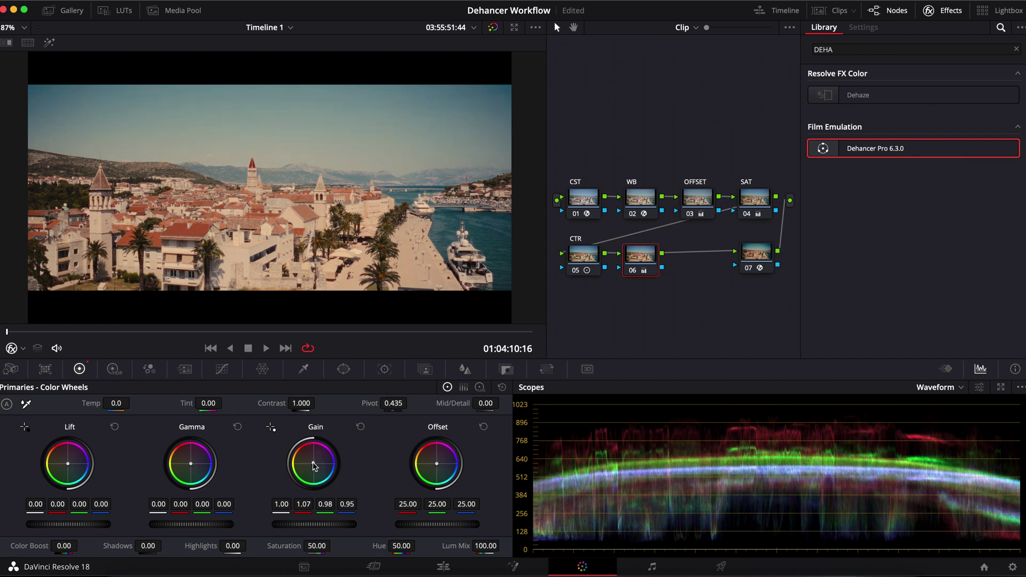
{"action": "left_click_drag", "start_coordinate": [69, 468], "coordinate": [73, 473]}
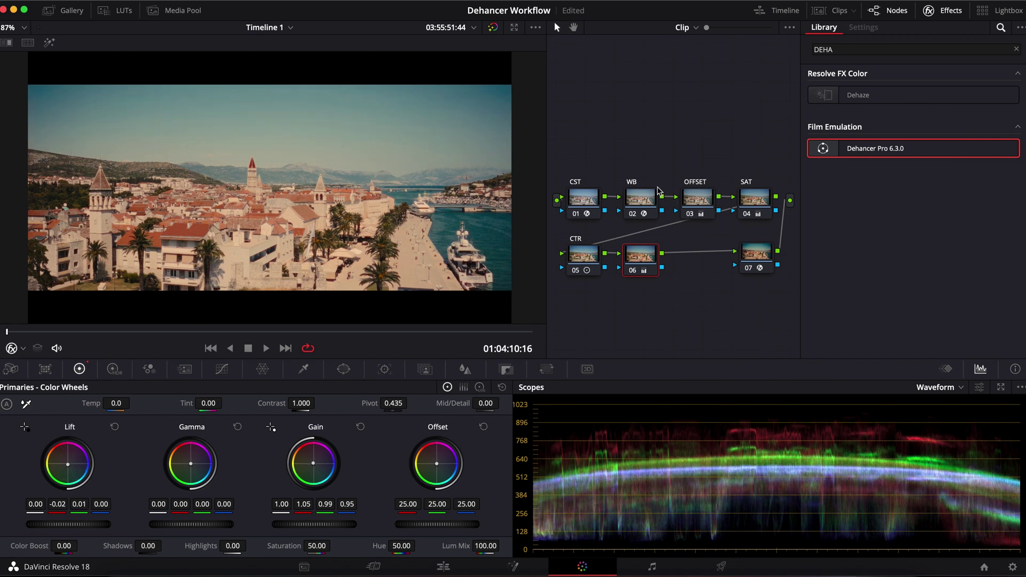
- Set the WB node's source Kelvin to 7736, then bypass and re-enable it to compare
{"action": "left_click", "coordinate": [650, 196]}
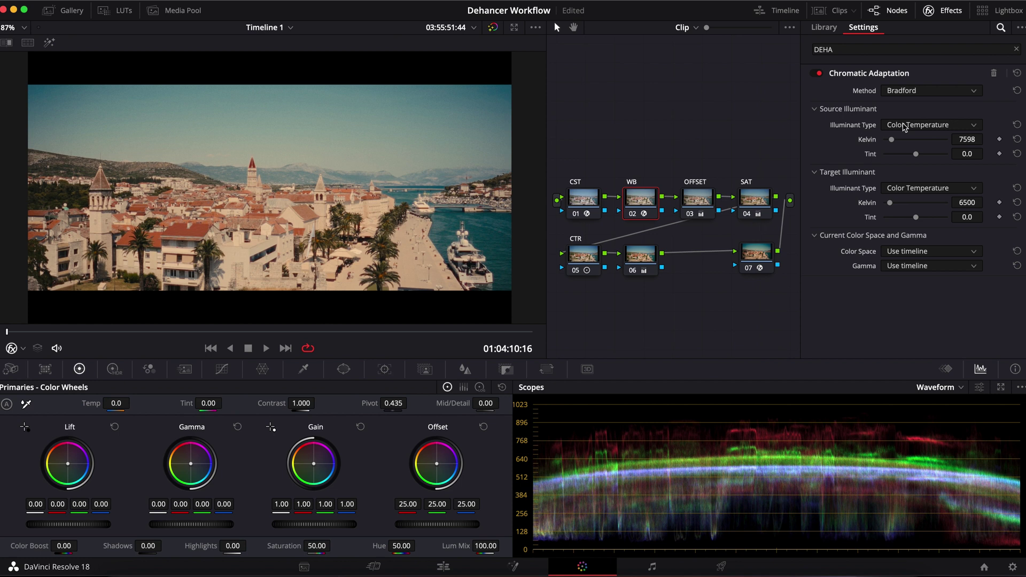
{"action": "left_click_drag", "start_coordinate": [892, 140], "coordinate": [891, 142]}
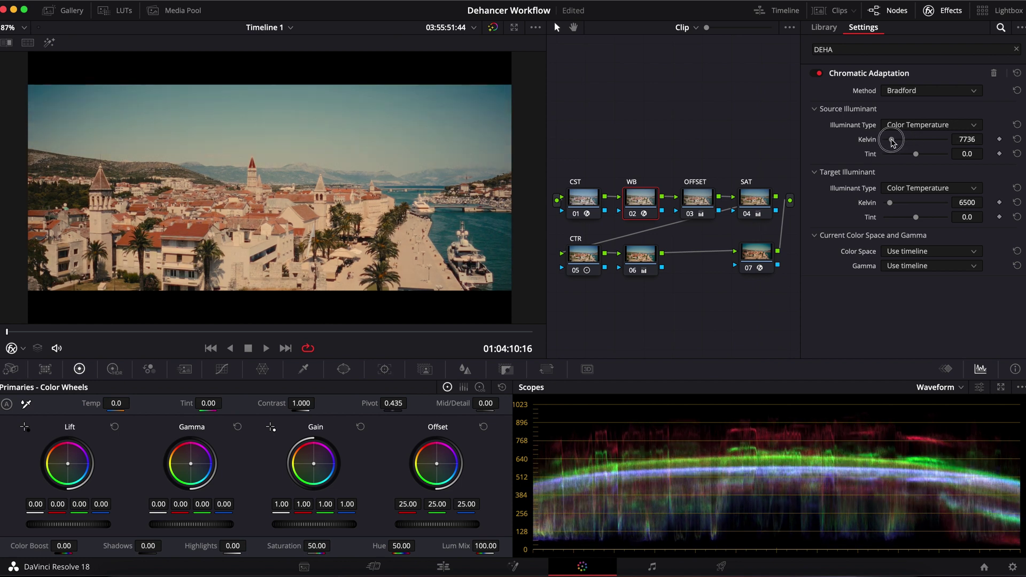
{"action": "key", "text": "ctrl+d"}
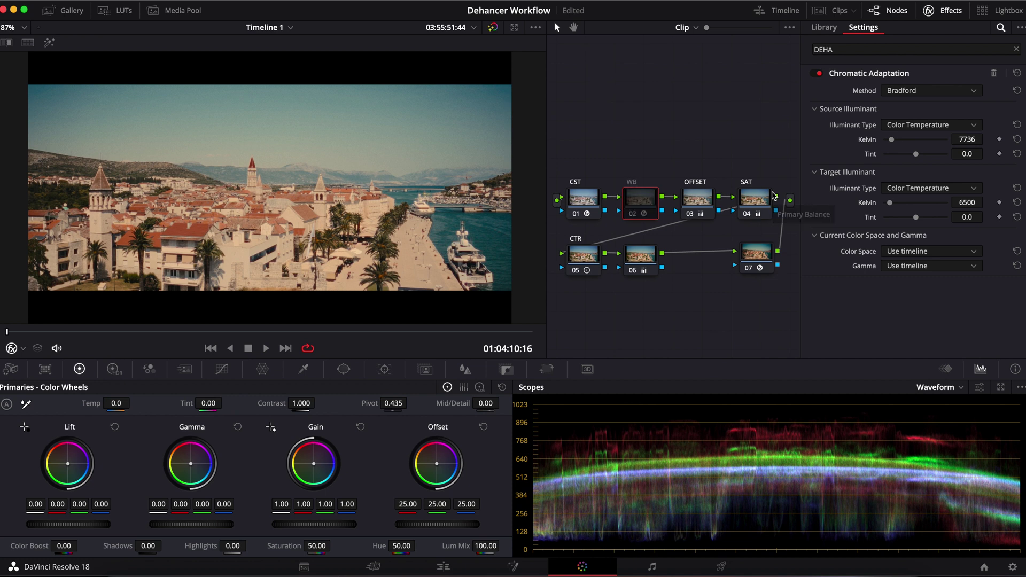
{"action": "key", "text": "ctrl+d"}
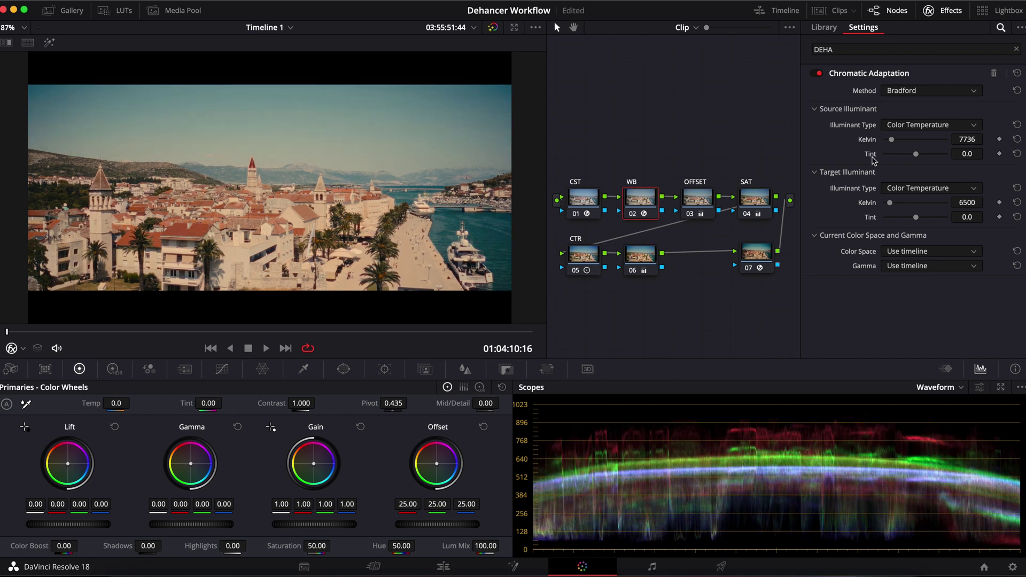
- Label the node after CTR 'LOOK', start renaming the Dehancer node, and nudge it right
{"action": "left_click", "coordinate": [652, 251]}
{"action": "right_click", "coordinate": [655, 255]}
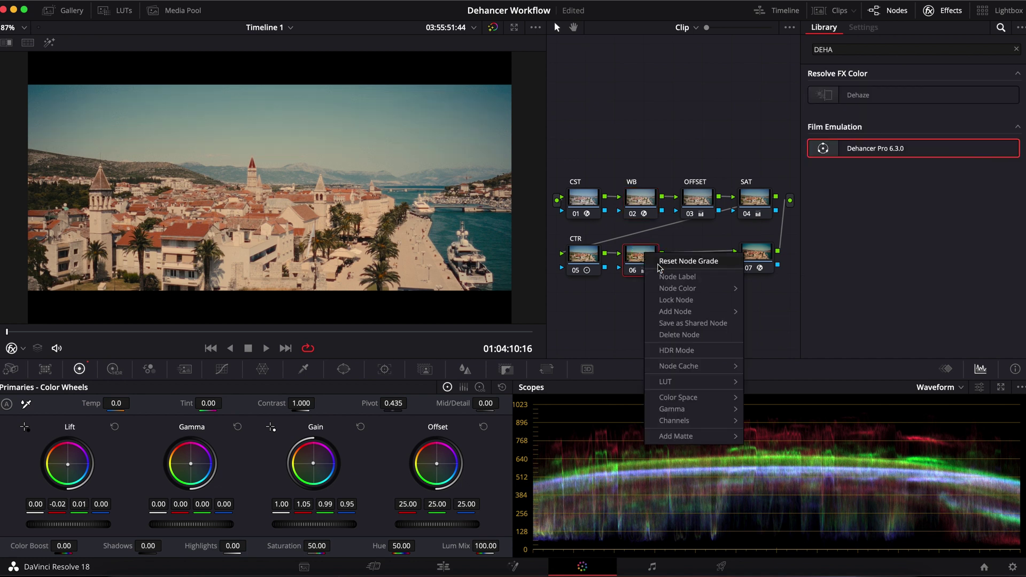
{"action": "key", "text": "Escape"}
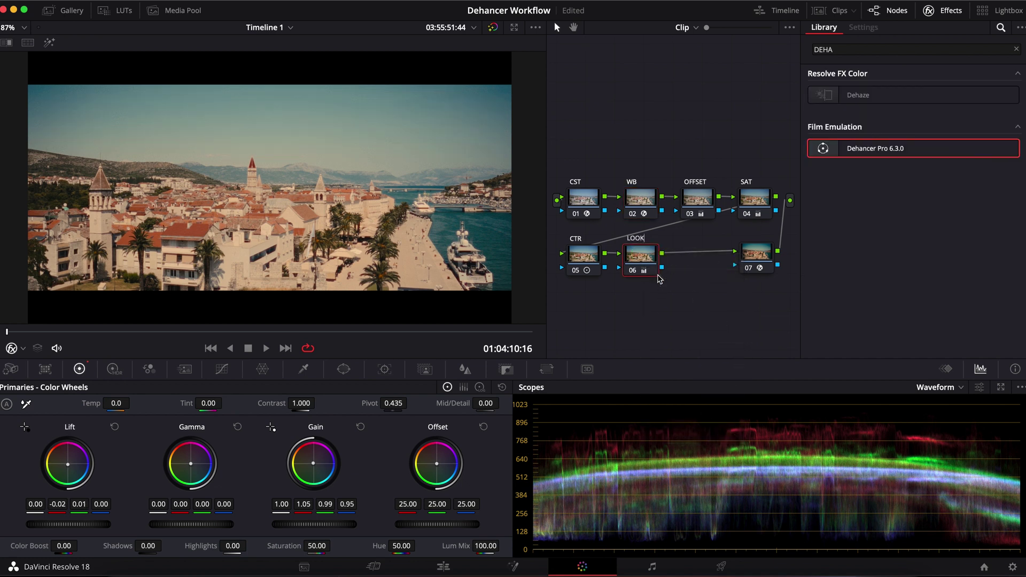
{"action": "right_click", "coordinate": [766, 255]}
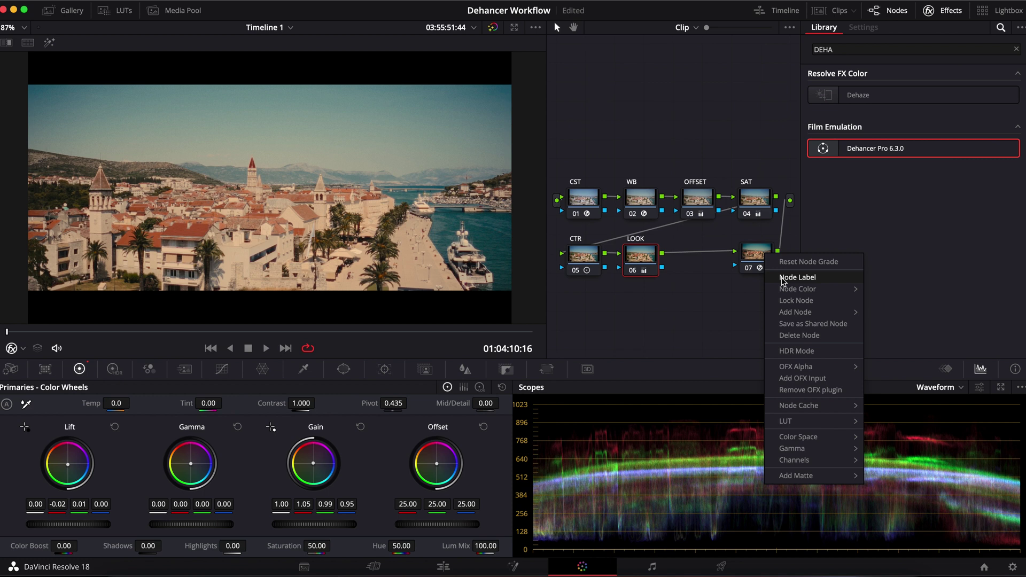
{"action": "left_click", "coordinate": [782, 281]}
{"action": "type", "text": "DEHANC"}
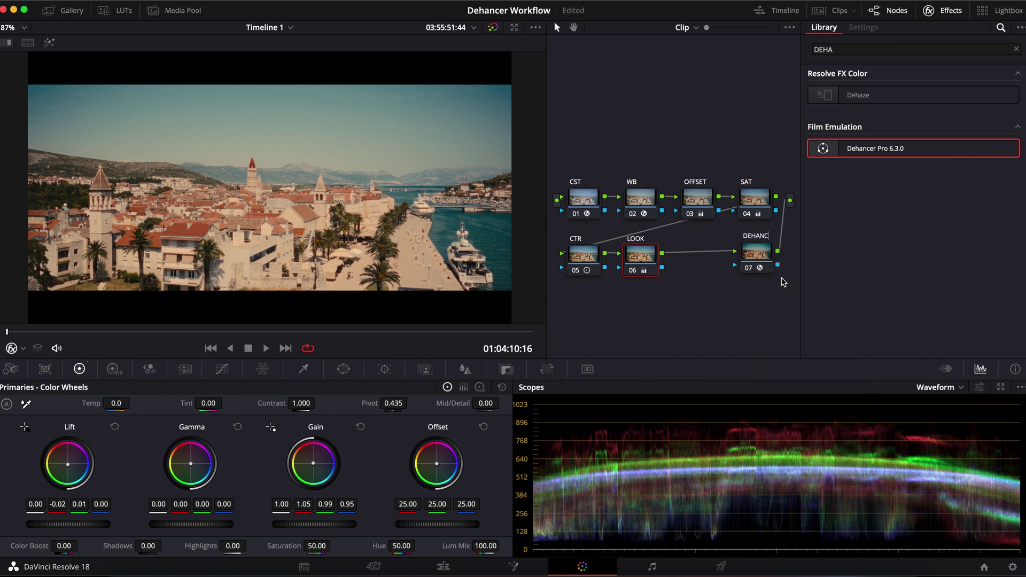
{"action": "left_click_drag", "start_coordinate": [755, 252], "coordinate": [779, 252]}
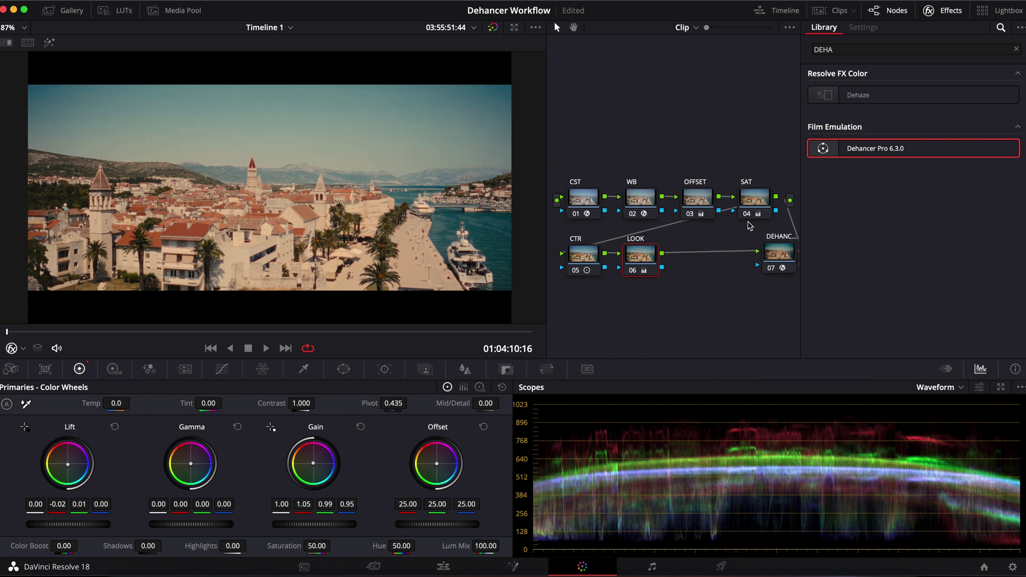
- Add node 07 after LOOK, labelled LUM SAT, whose Lum vs Sat curve desaturates the shadows
{"action": "key", "text": "alt+s"}
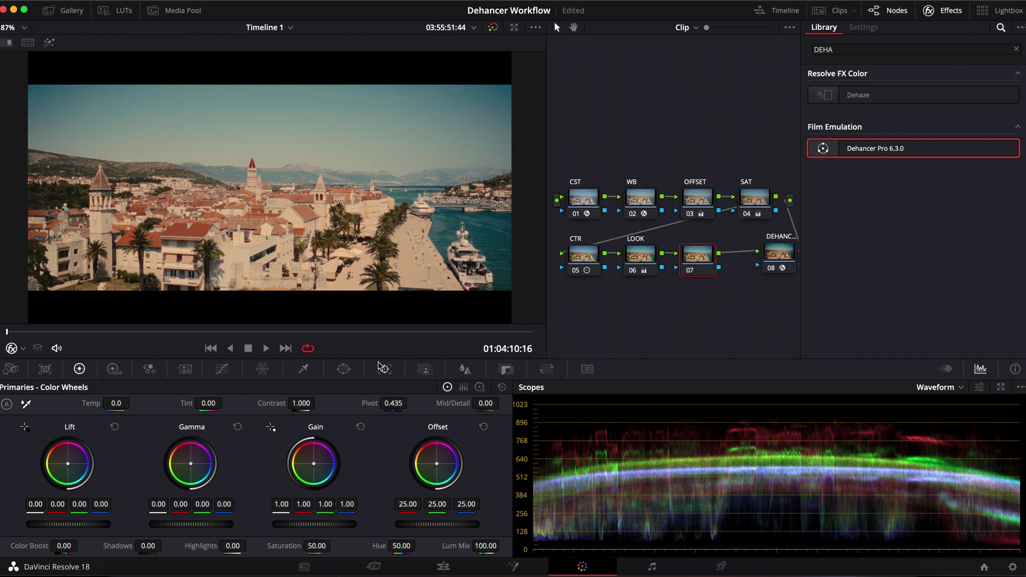
{"action": "left_click", "coordinate": [222, 368]}
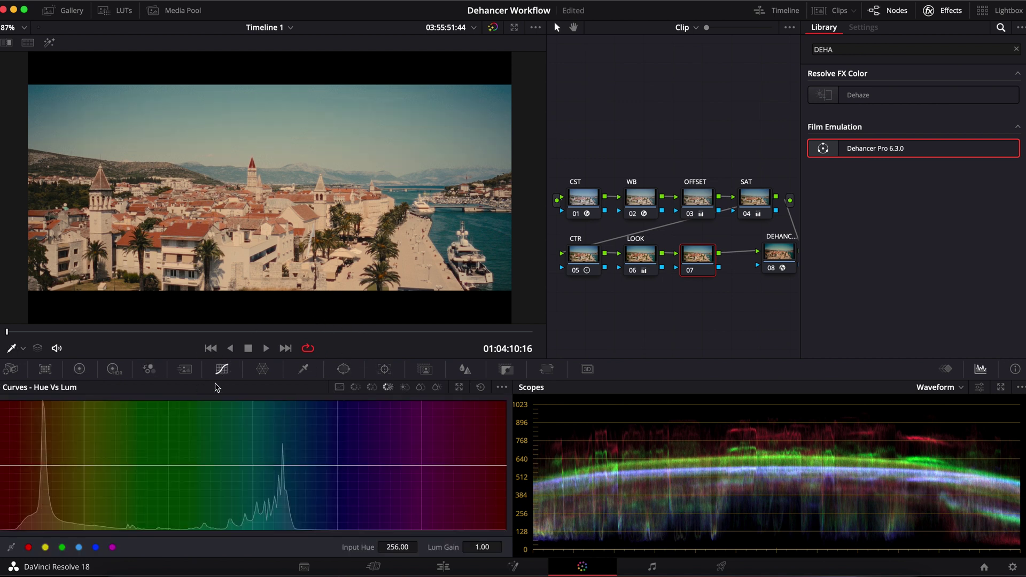
{"action": "left_click", "coordinate": [404, 388]}
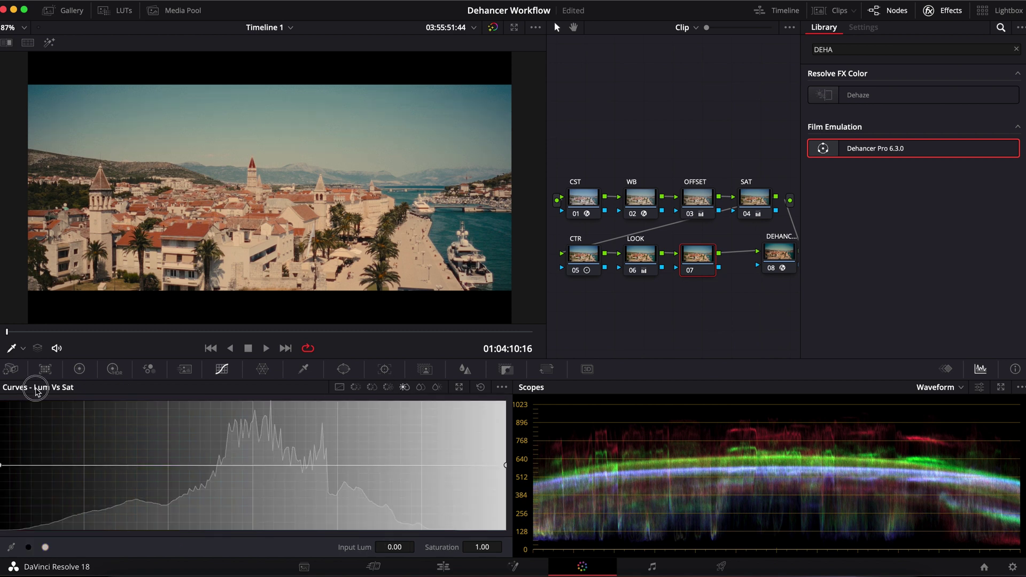
{"action": "left_click", "coordinate": [220, 465]}
{"action": "mouse_move", "coordinate": [2, 468]}
{"action": "left_mouse_down"}
{"action": "mouse_move", "coordinate": [3, 411]}
{"action": "mouse_move", "coordinate": [2, 564]}
{"action": "left_mouse_up"}
{"action": "right_click", "coordinate": [706, 258]}
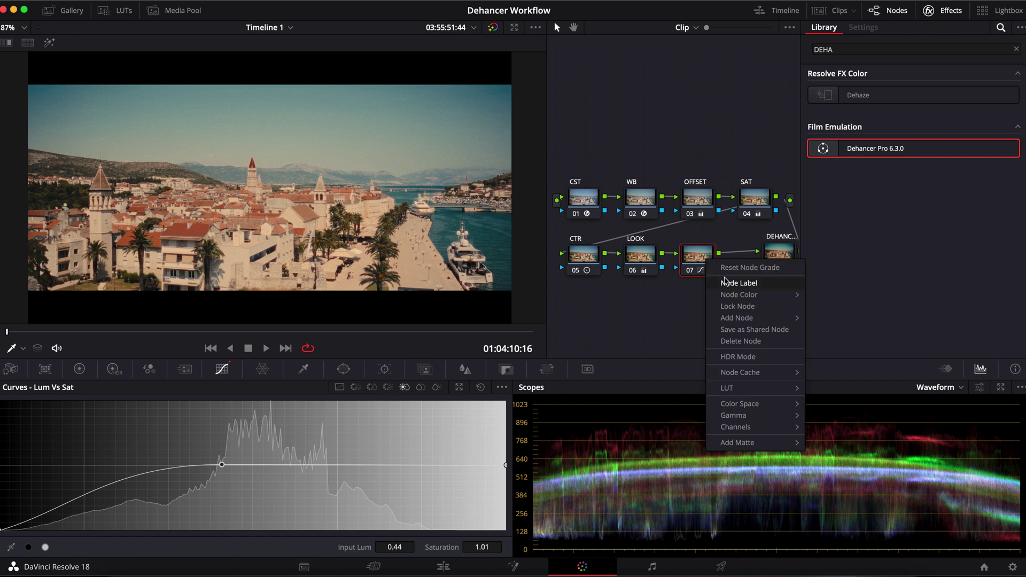
{"action": "left_click", "coordinate": [721, 283]}
{"action": "type", "text": "LUM SAT"}
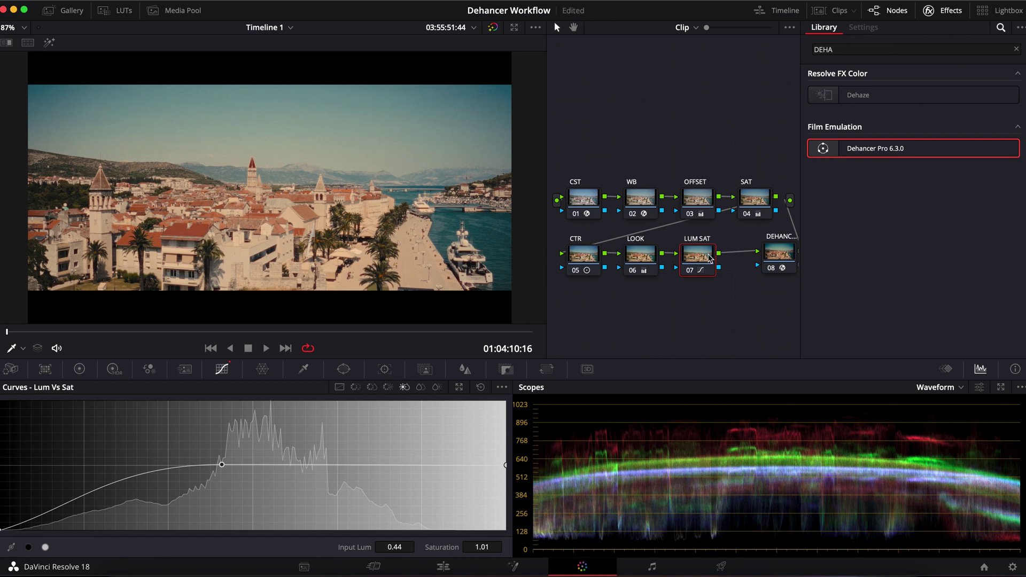
- Add node 08, labelled HUE, with a Hue vs Hue curve slightly shifting teal hues
{"action": "key", "text": "alt+s"}
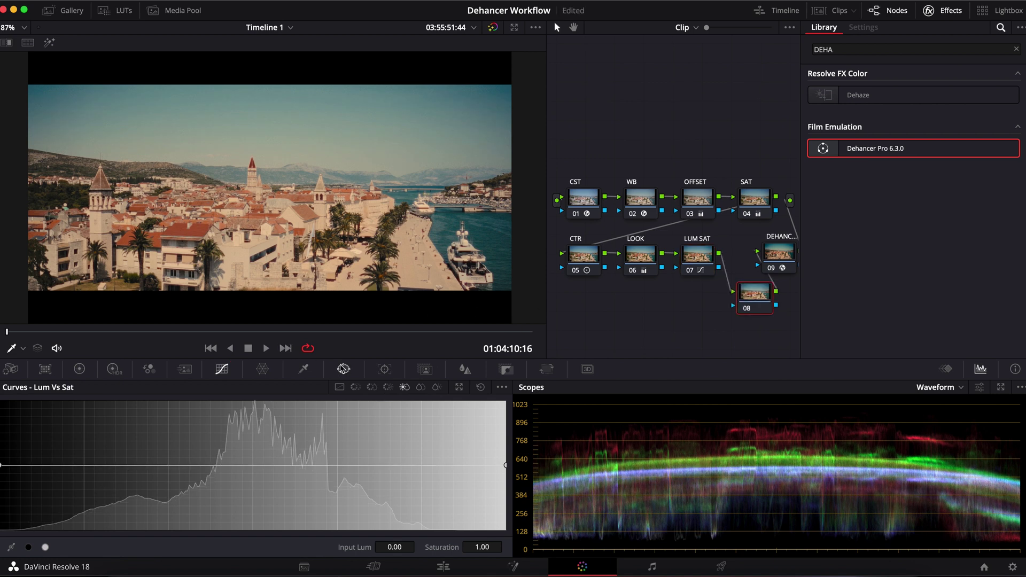
{"action": "left_click", "coordinate": [356, 388]}
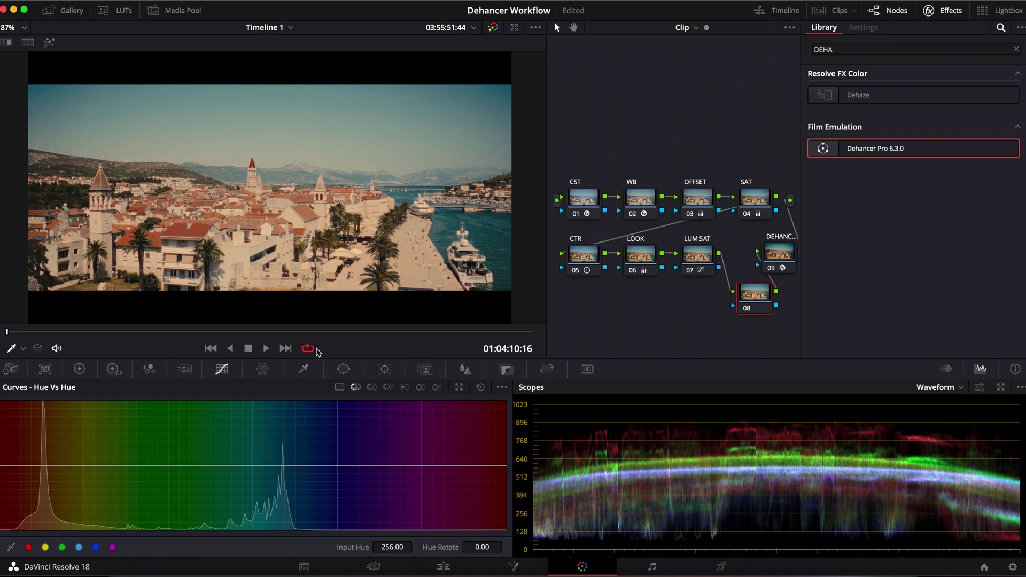
{"action": "left_click_drag", "start_coordinate": [251, 466], "coordinate": [251, 468]}
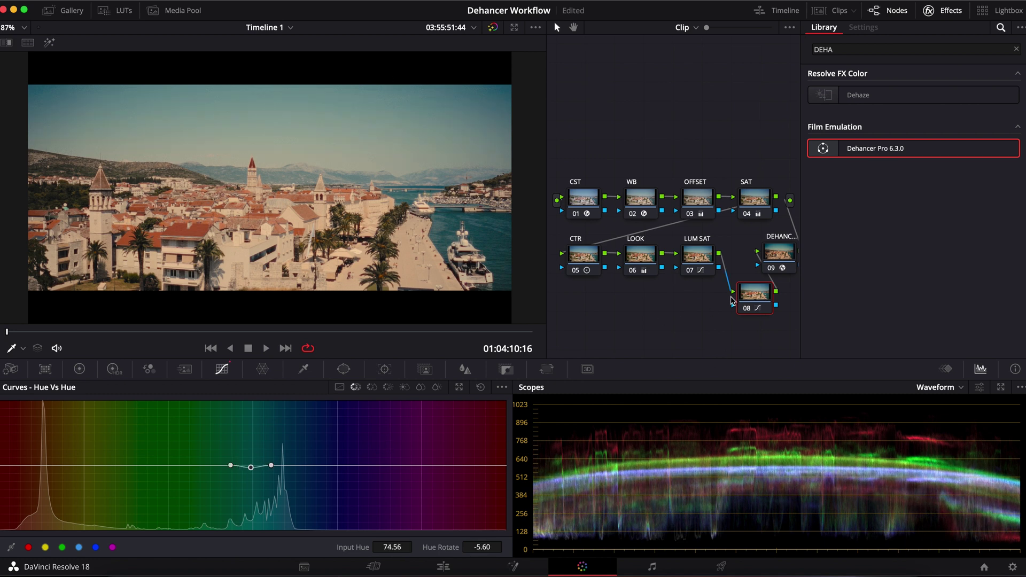
{"action": "left_click_drag", "start_coordinate": [750, 300], "coordinate": [700, 326]}
{"action": "right_click", "coordinate": [726, 331]}
{"action": "key", "text": "Escape"}
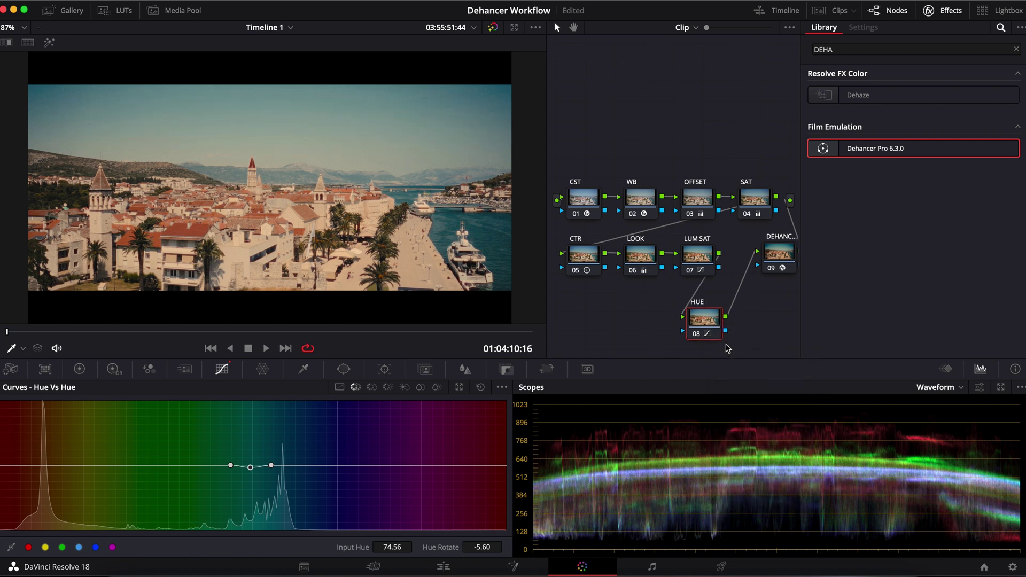
- Add node 09, labelled HUE SAT, with a Hue vs Sat bump boosting teal saturation
{"action": "key", "text": "alt+s"}
{"action": "right_click", "coordinate": [767, 318]}
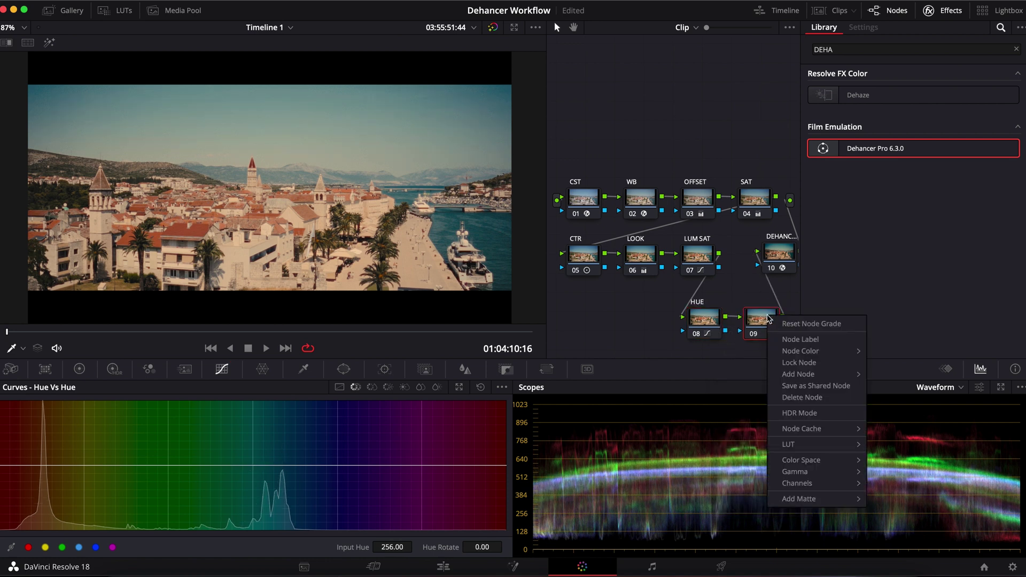
{"action": "left_click", "coordinate": [802, 341]}
{"action": "type", "text": "HUE SAT"}
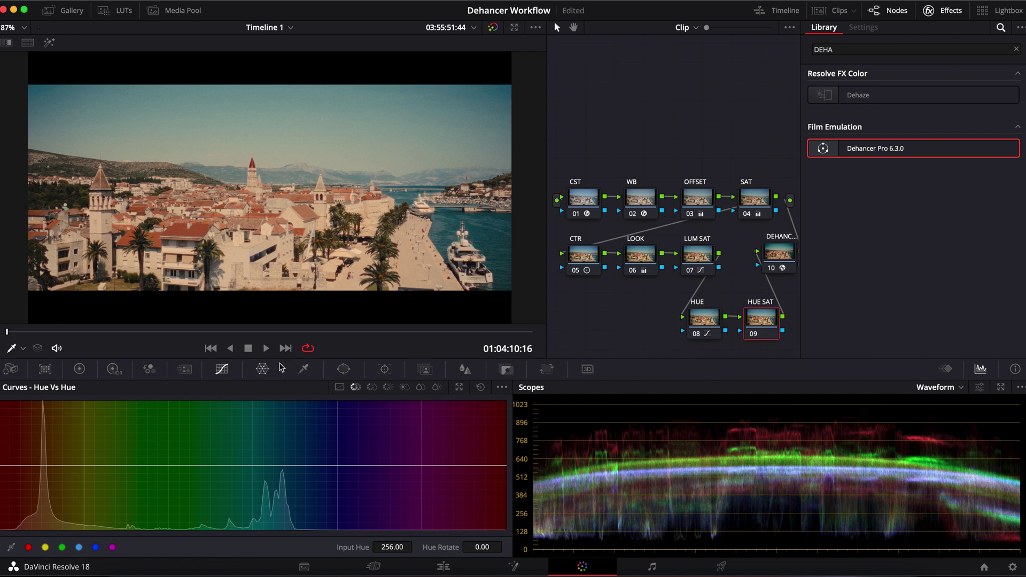
{"action": "left_click", "coordinate": [371, 388]}
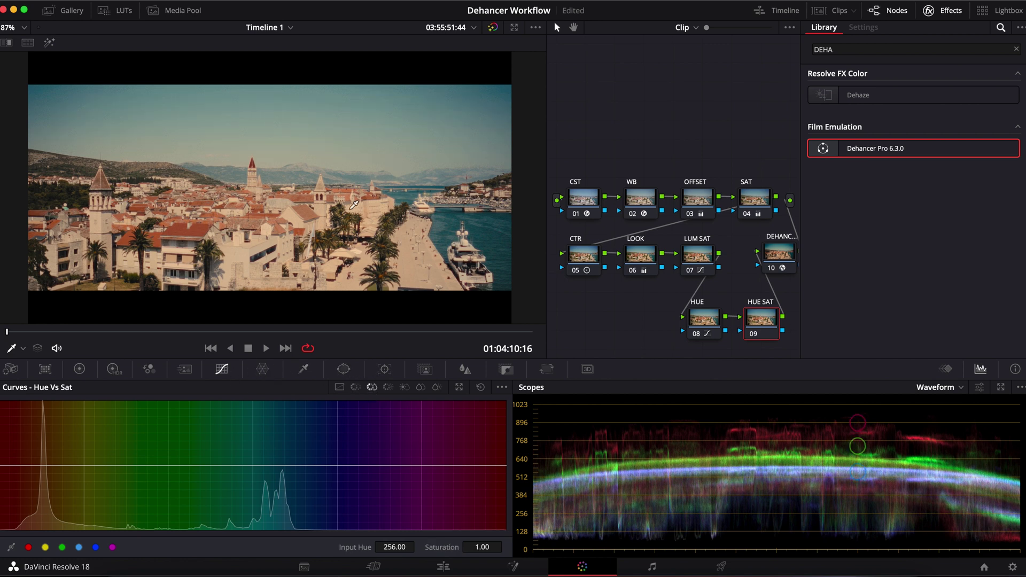
{"action": "left_click", "coordinate": [301, 129]}
{"action": "left_click_drag", "start_coordinate": [266, 466], "coordinate": [261, 424]}
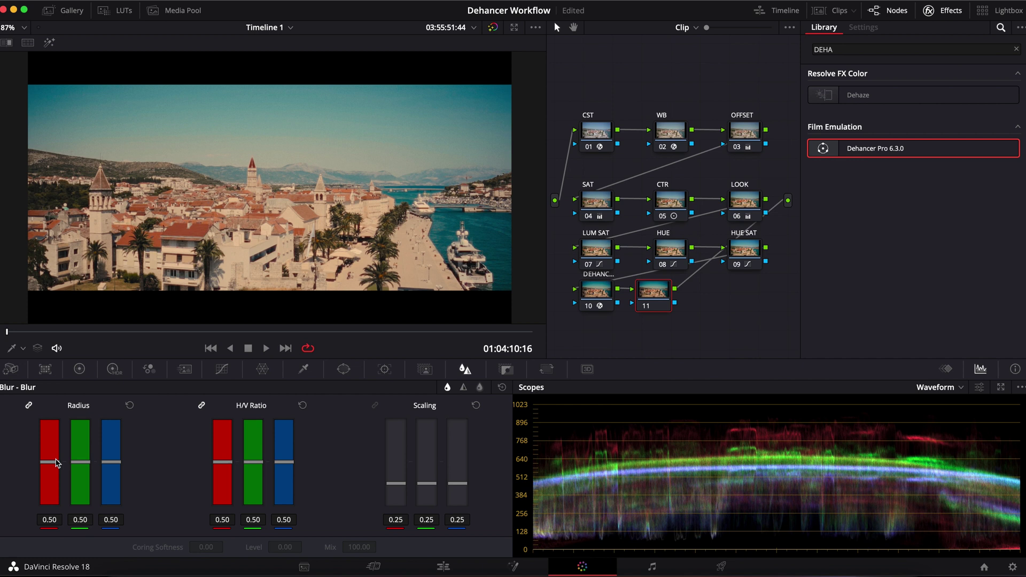
- Raise node 11's linked blur Radius to 0.52, play the clip, and select HUE SAT
{"action": "left_click_drag", "start_coordinate": [55, 465], "coordinate": [55, 460]}
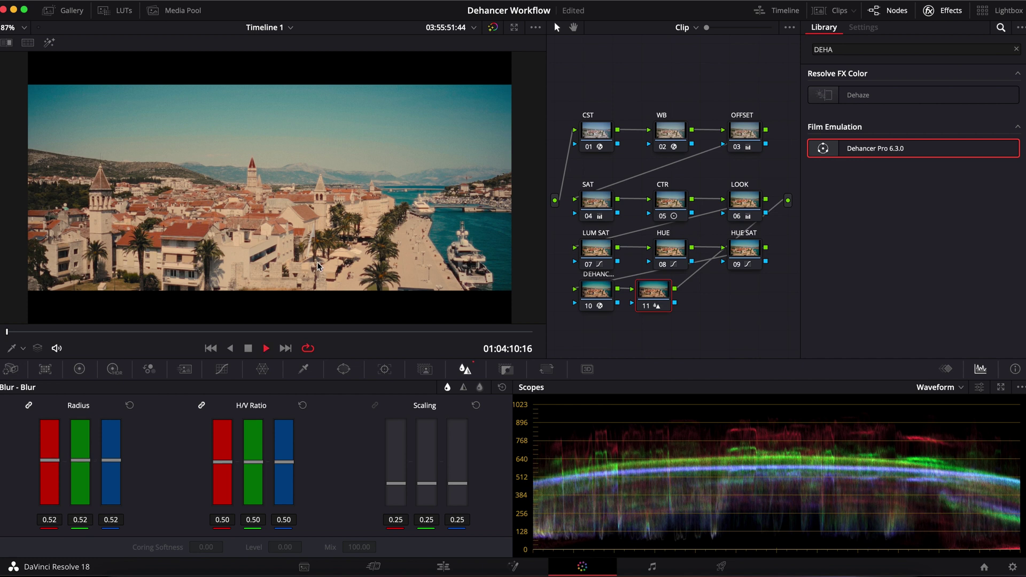
{"action": "key", "text": "space"}
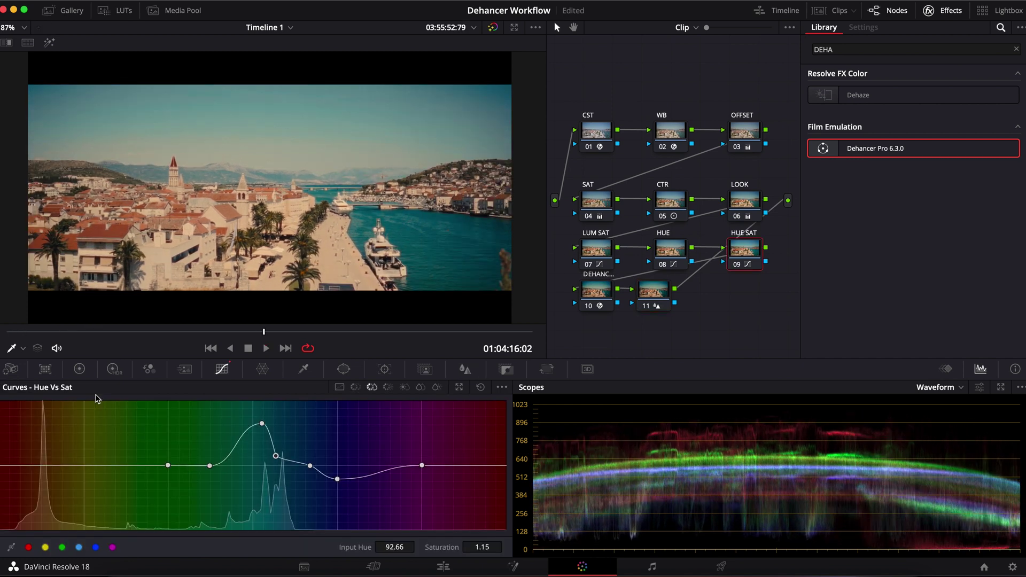
{"action": "left_click", "coordinate": [79, 369]}
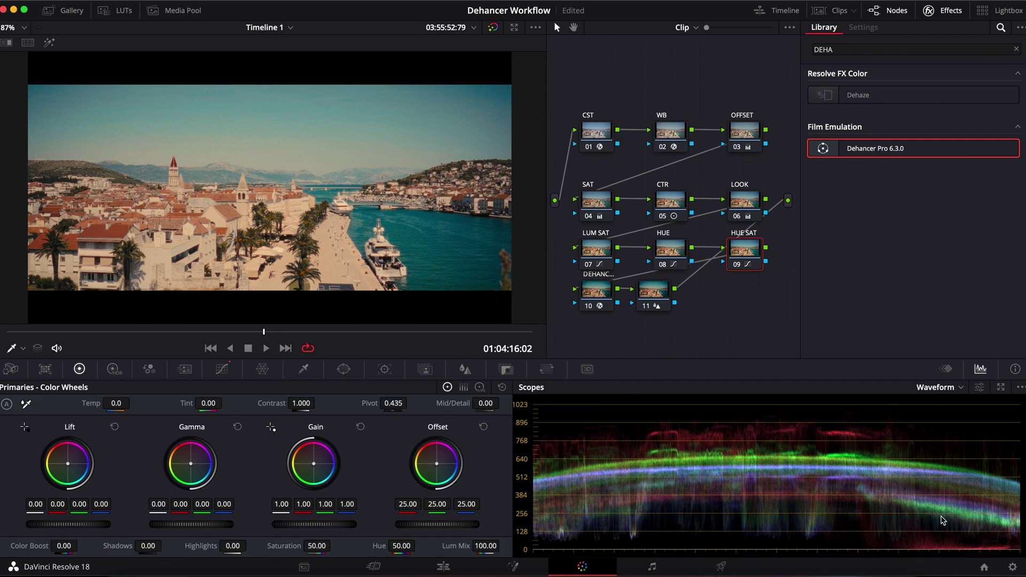
- Add a new node ahead of CST and tidy the node graph into a grid
{"action": "left_click", "coordinate": [586, 135]}
{"action": "key", "text": "alt+s"}
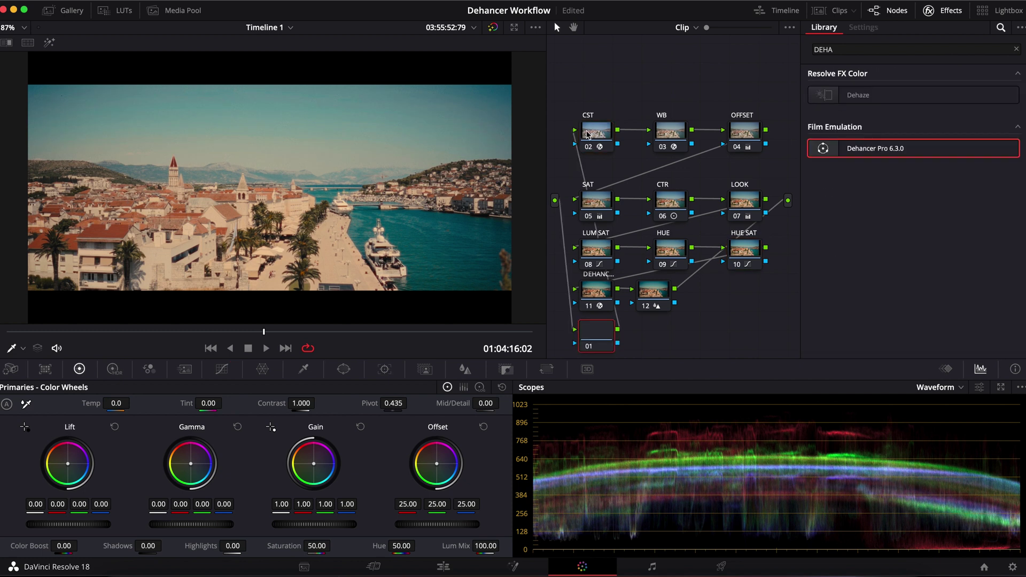
{"action": "right_click", "coordinate": [713, 346]}
{"action": "left_click", "coordinate": [757, 470]}
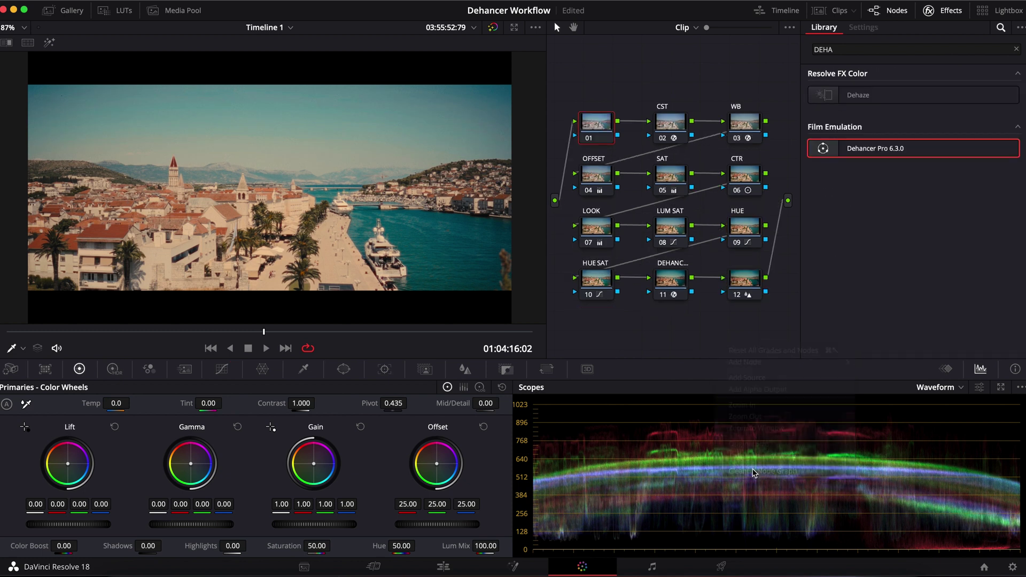
- Label node 12 'BLUR' and node 01 'SHA'
{"action": "right_click", "coordinate": [748, 293]}
{"action": "left_click", "coordinate": [775, 321]}
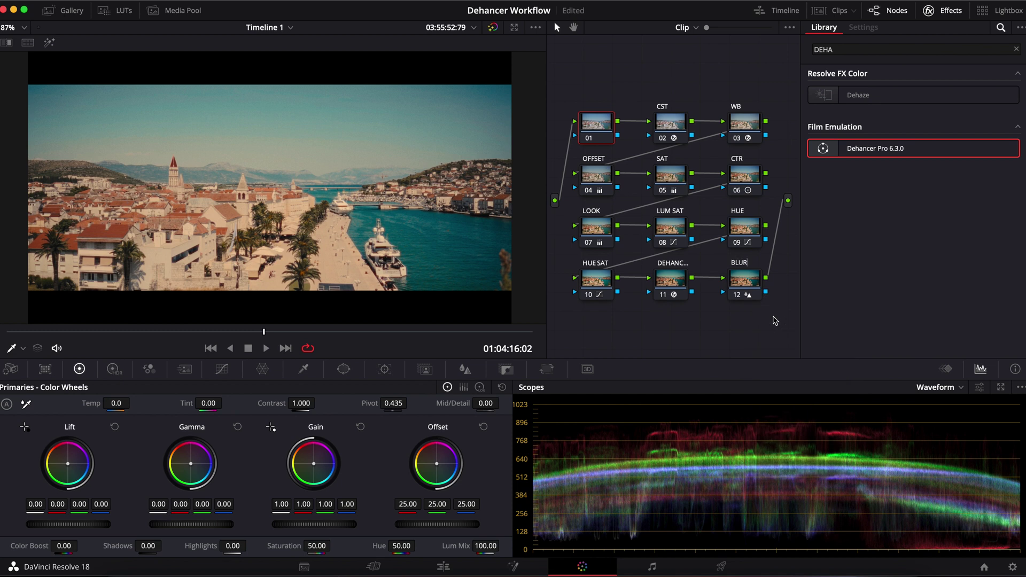
{"action": "right_click", "coordinate": [609, 135]}
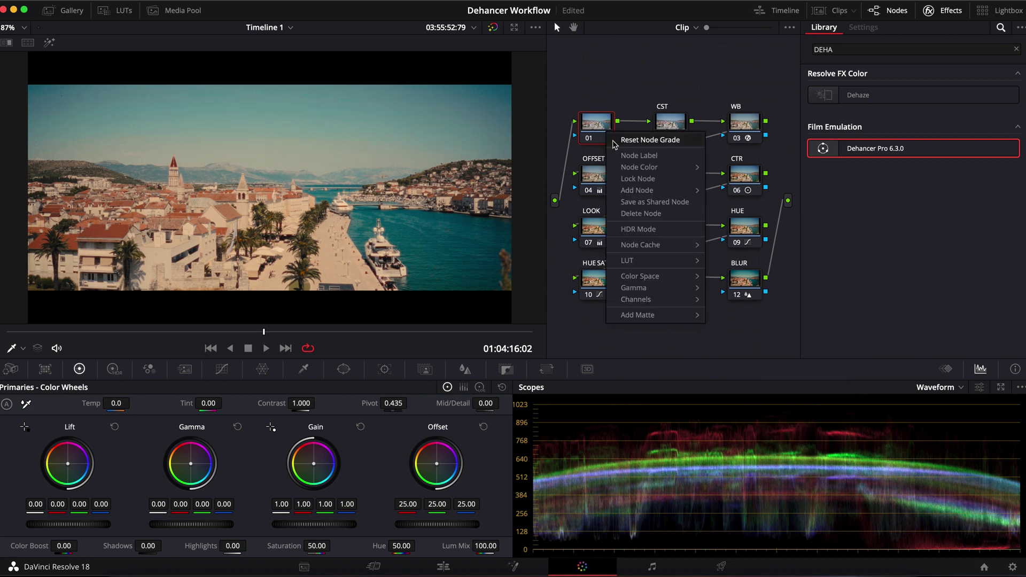
{"action": "left_click", "coordinate": [621, 160]}
{"action": "type", "text": "SHA"}
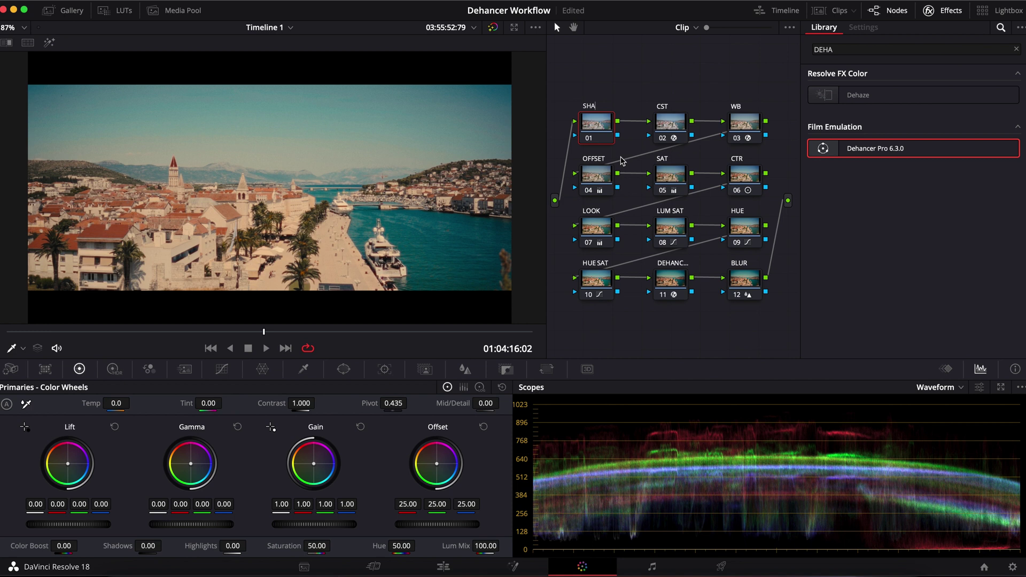
{"action": "key", "text": "Return"}
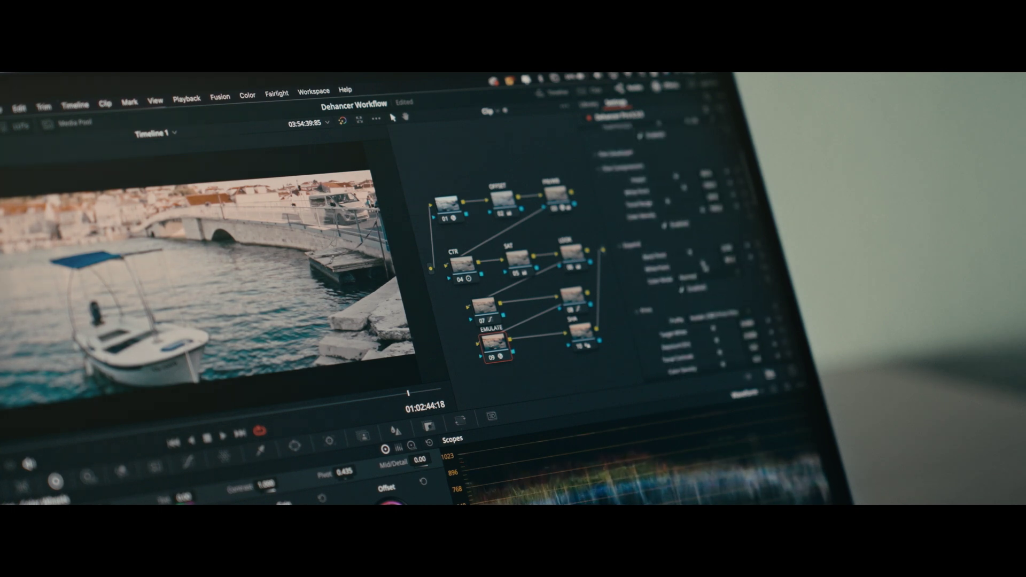
{"action": "scroll", "coordinate": [663, 347], "scroll_direction": "down", "scroll_amount": 1}
{"action": "scroll", "coordinate": [663, 347], "scroll_direction": "down", "scroll_amount": 2}
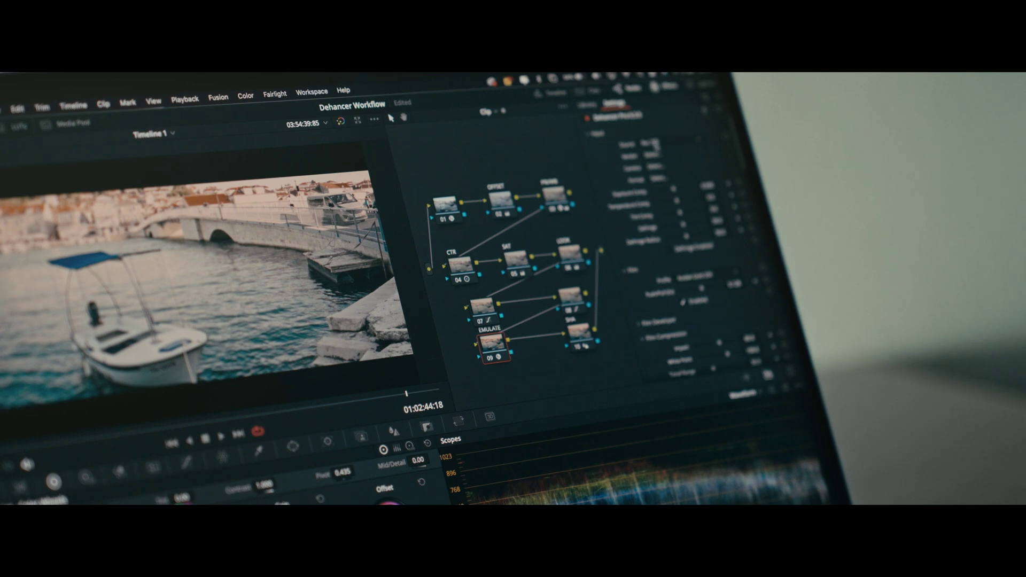
{"action": "scroll", "coordinate": [633, 254], "scroll_direction": "down", "scroll_amount": 5}
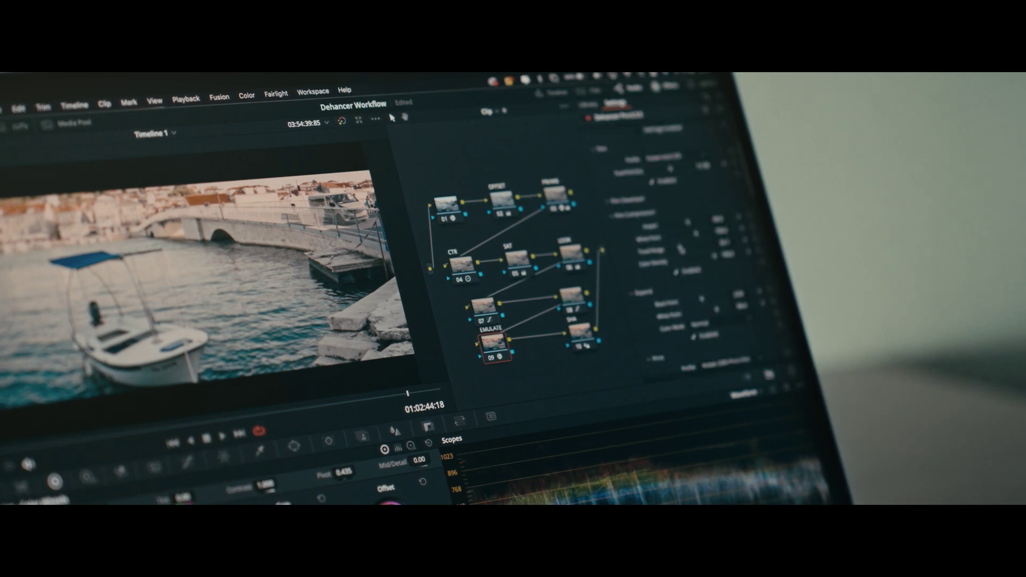
{"action": "scroll", "coordinate": [676, 271], "scroll_direction": "down", "scroll_amount": 2}
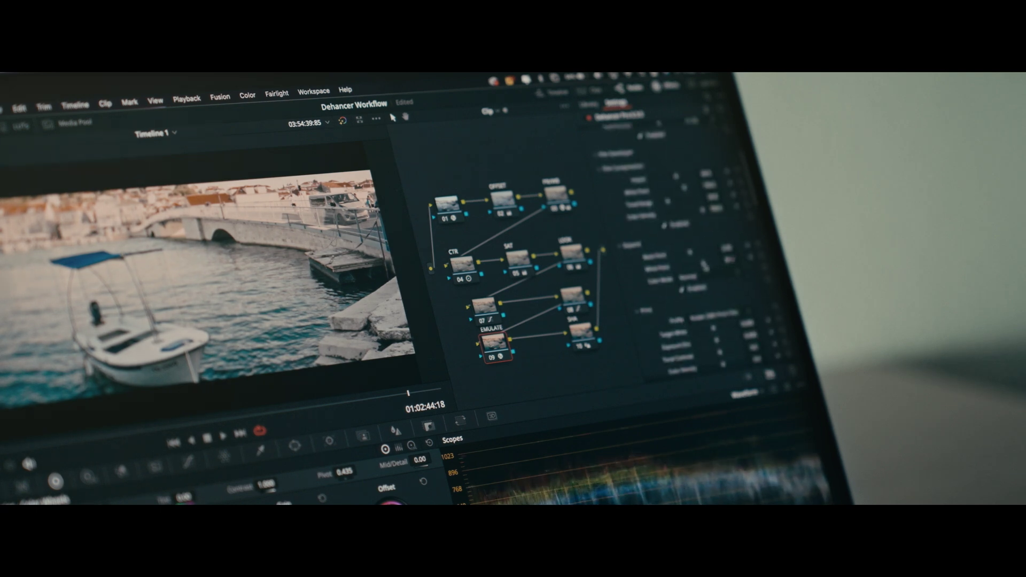
{"action": "scroll", "coordinate": [664, 348], "scroll_direction": "down", "scroll_amount": 3}
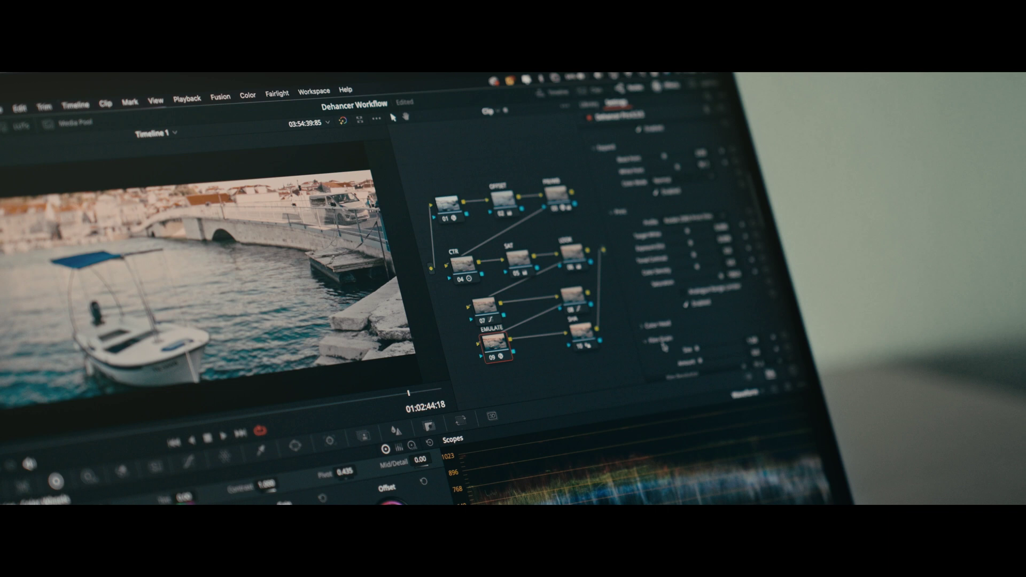